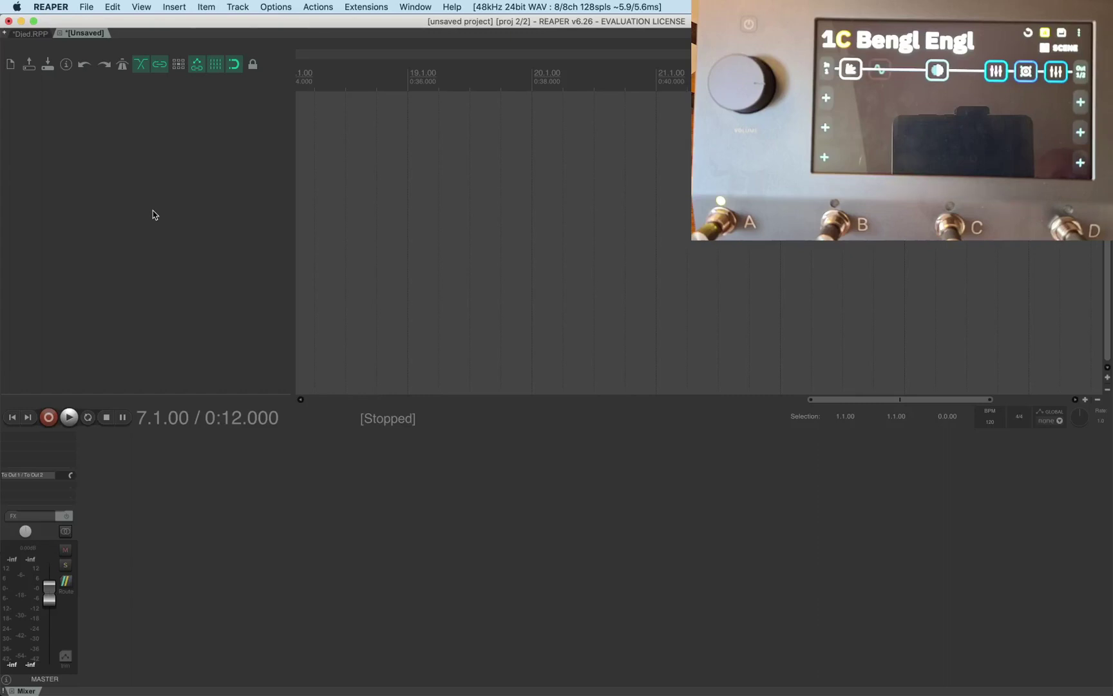
Add a track, record-arm Track 1 and toggle its record monitoring.
double_click(132, 192)
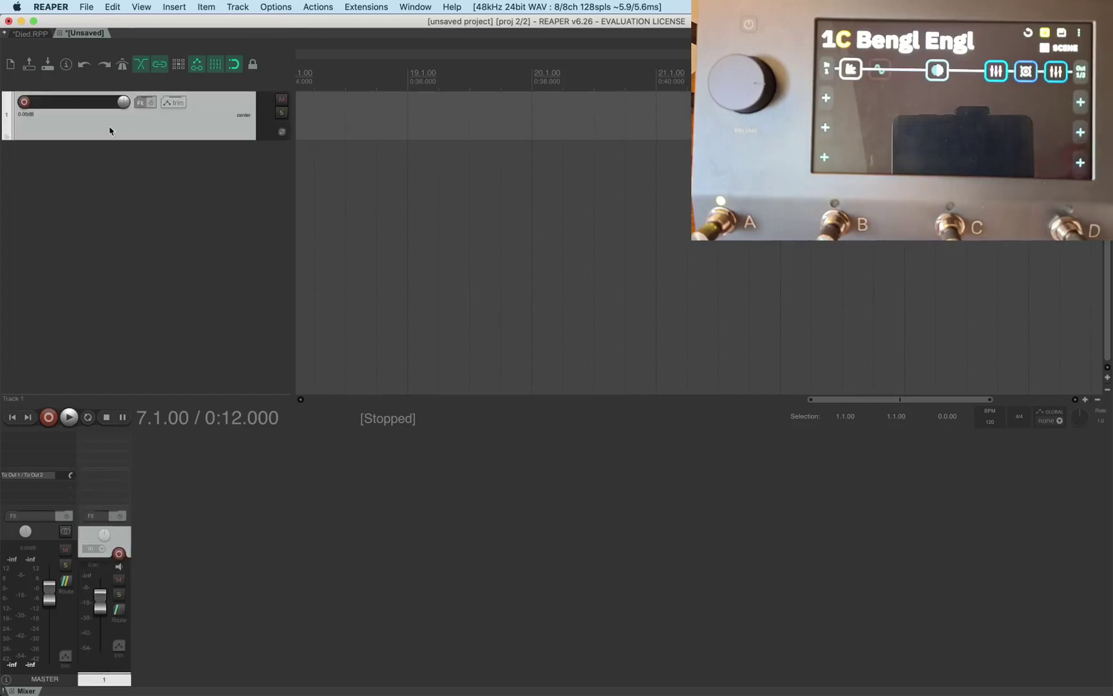
click(24, 102)
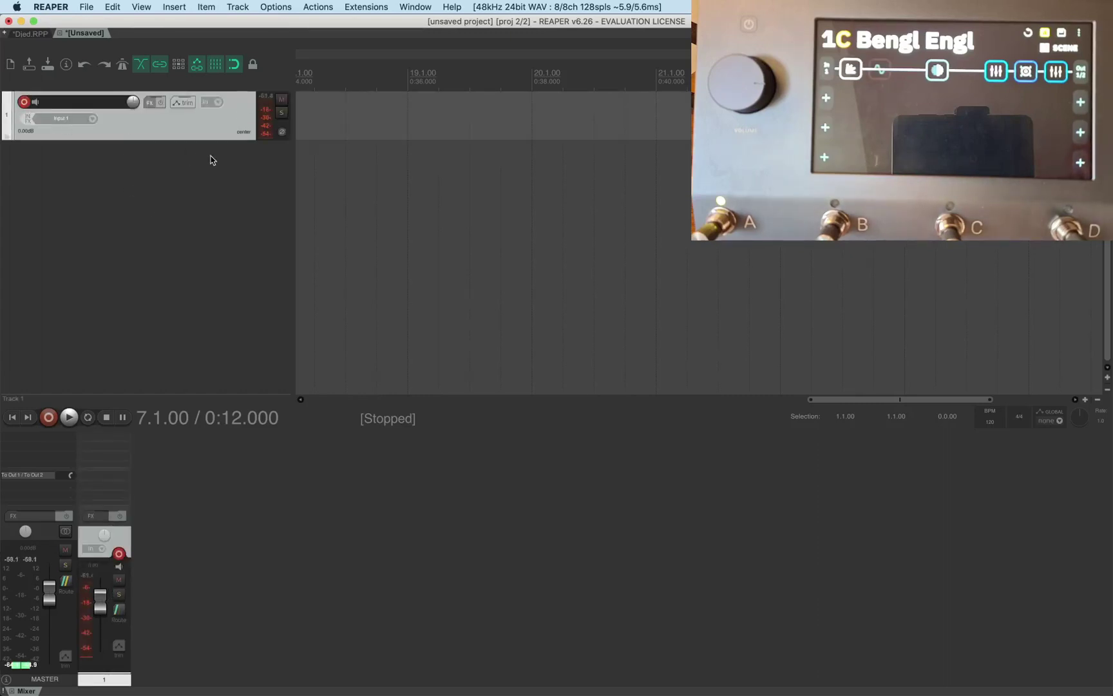
click(118, 568)
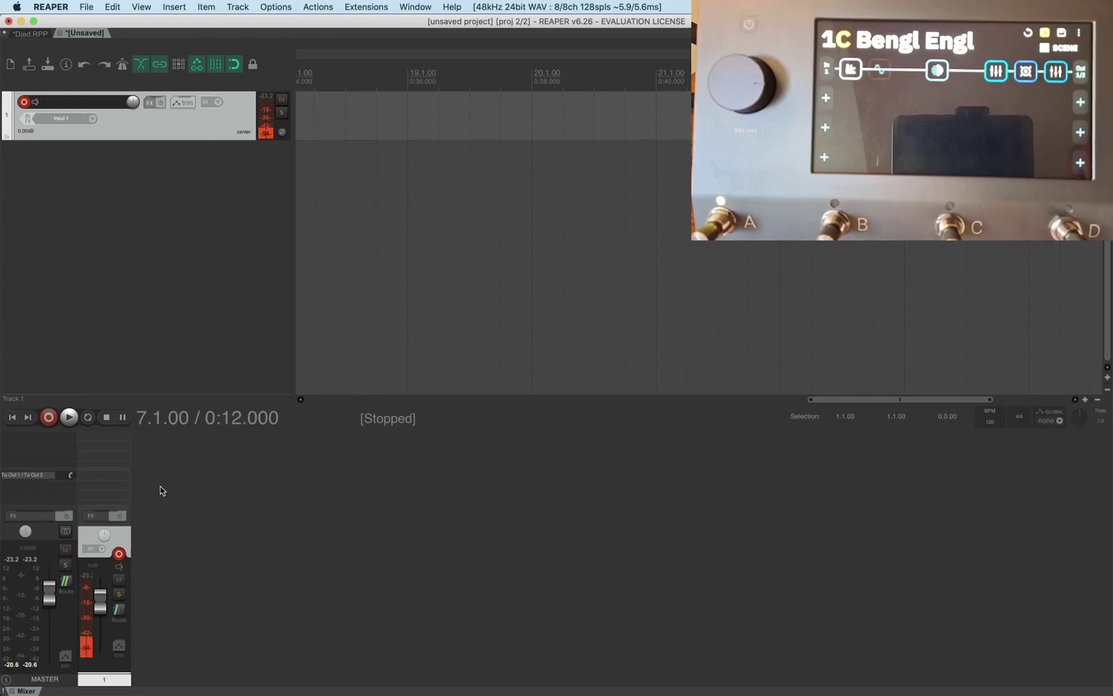
Add an armed Track 2 taking stereo input From Out 1 / From Out 2.
double_click(179, 272)
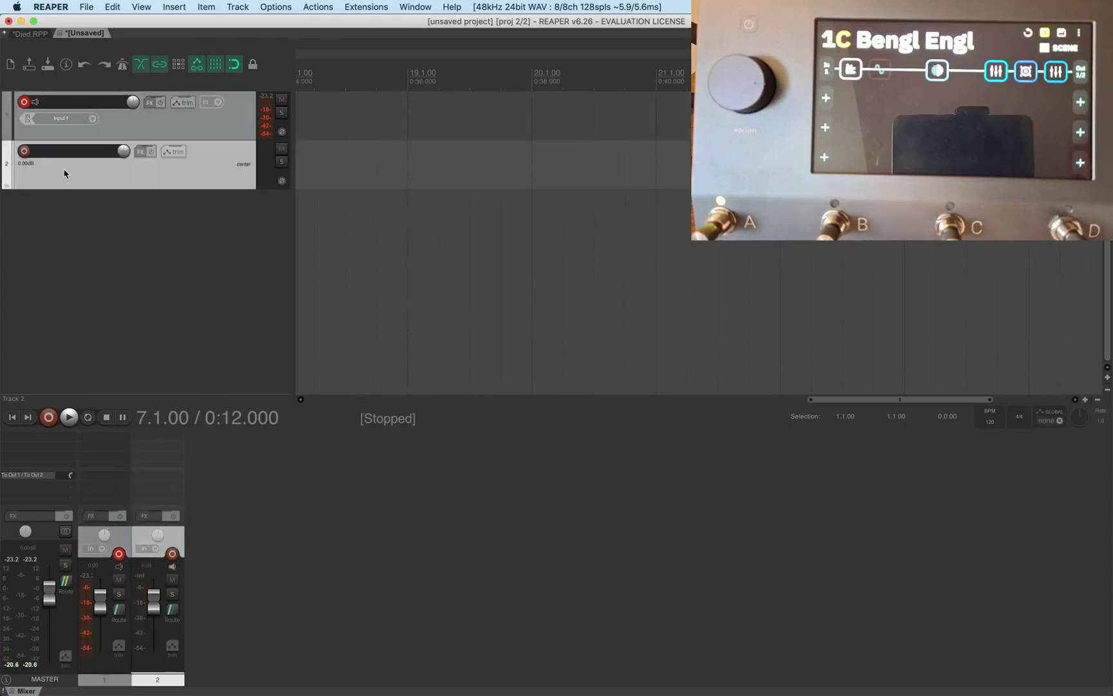
click(26, 153)
click(80, 168)
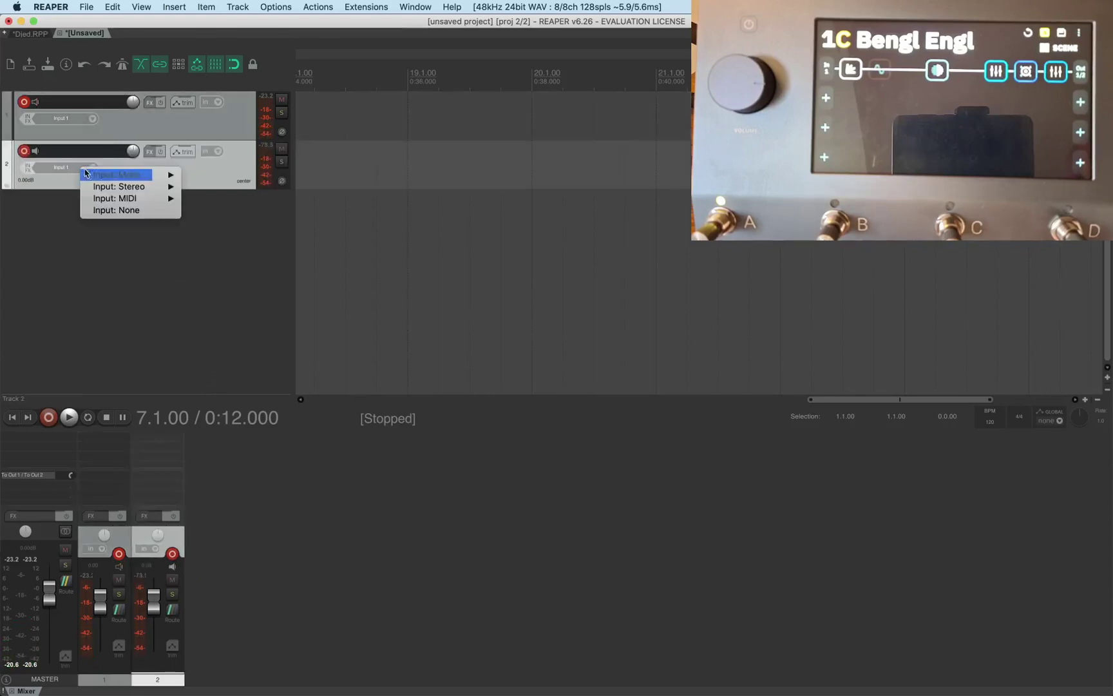
mouse_move(107, 174)
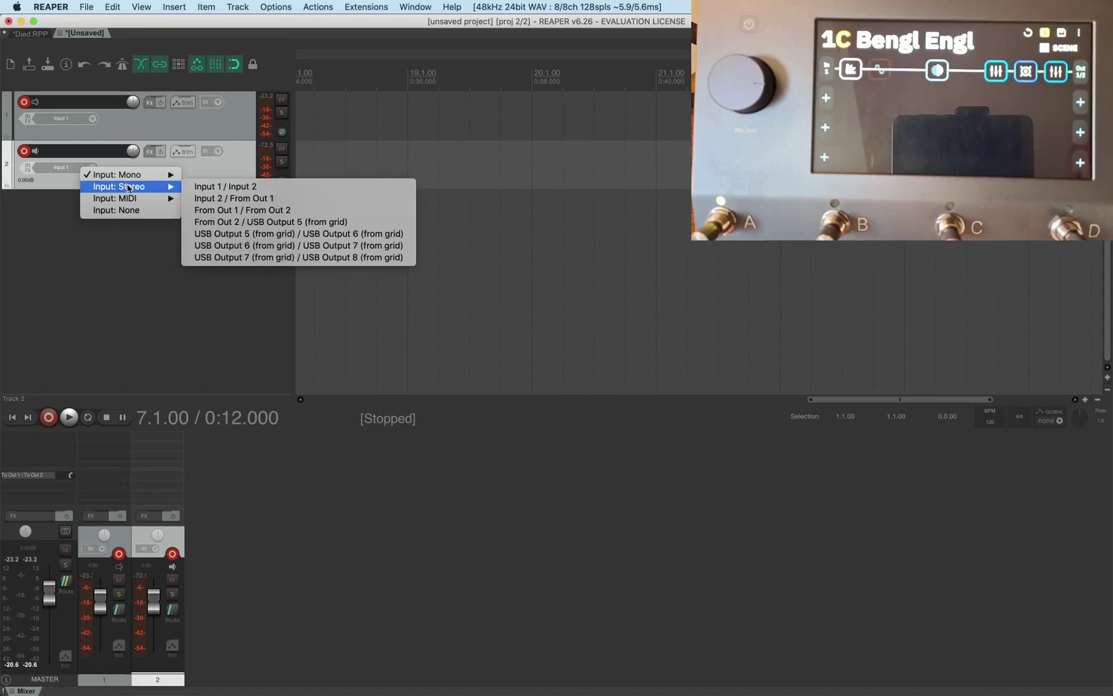
click(272, 212)
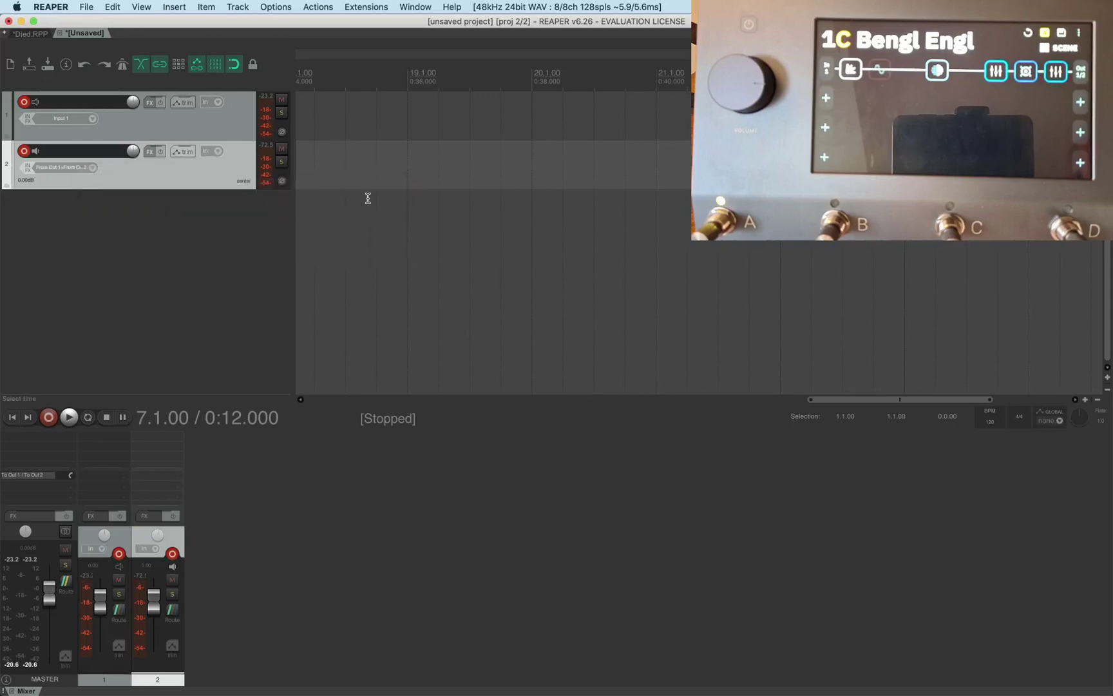
click(407, 191)
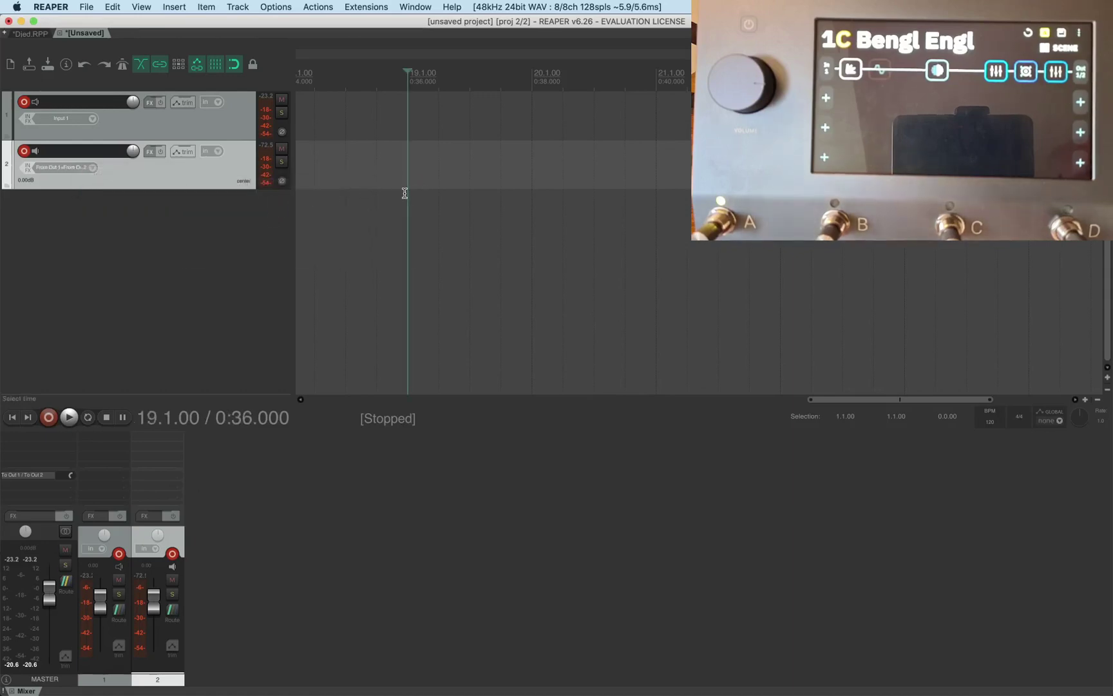
Record simultaneous takes 01-210408_1727.wav and 02-210408_1727.wav on both armed tracks.
click(172, 567)
click(173, 567)
key(super+r)
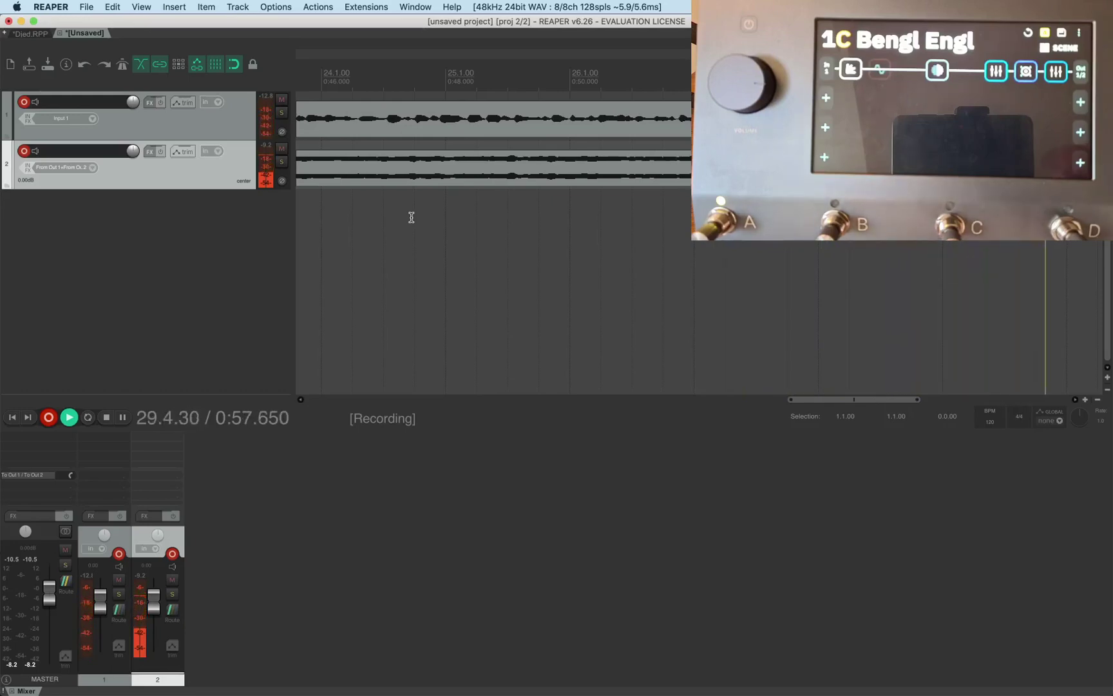
key(space)
Save all recorded files, disarm the tracks, and play Track 1's DI take soloed from bar 24.
key(Return)
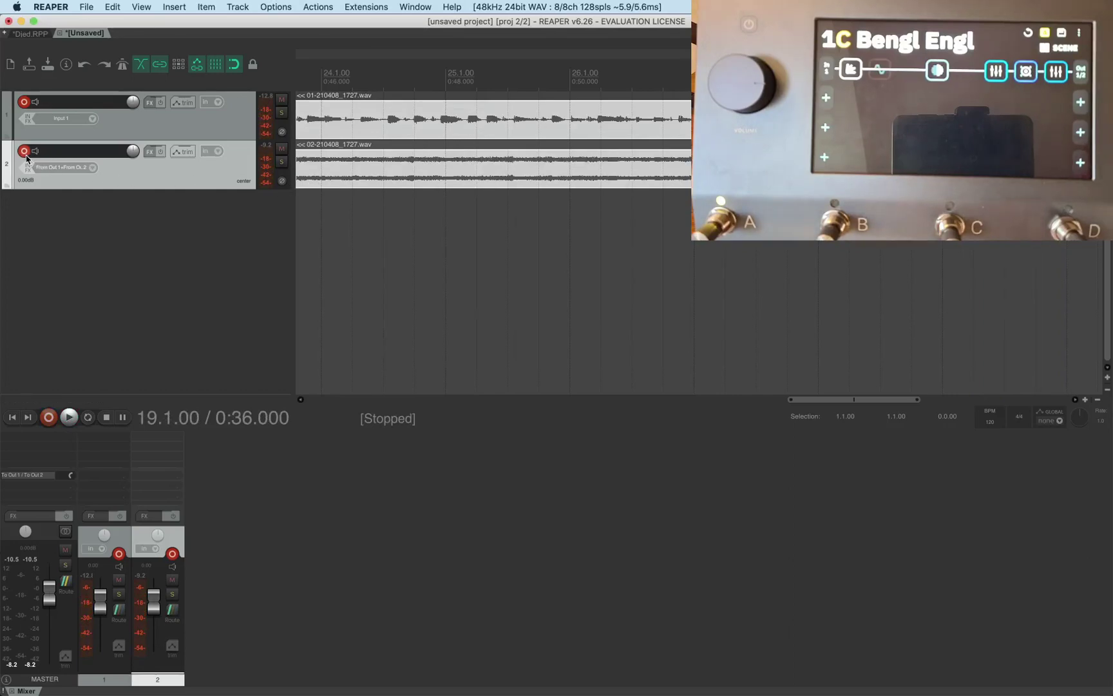
click(235, 125)
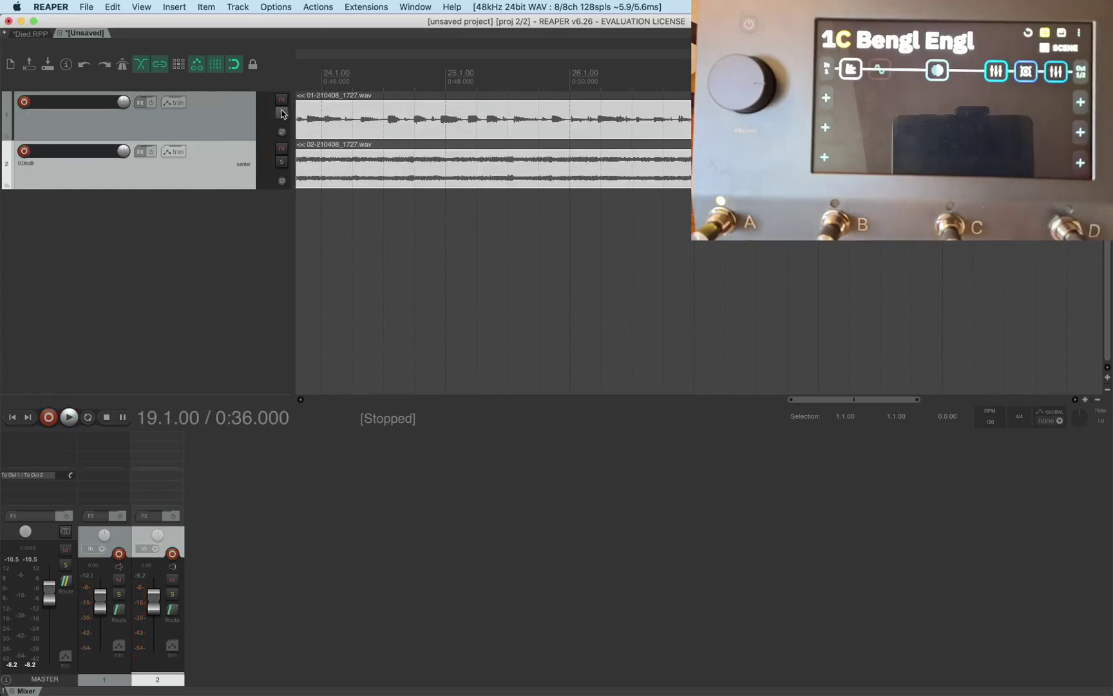
click(281, 112)
click(327, 232)
key(space)
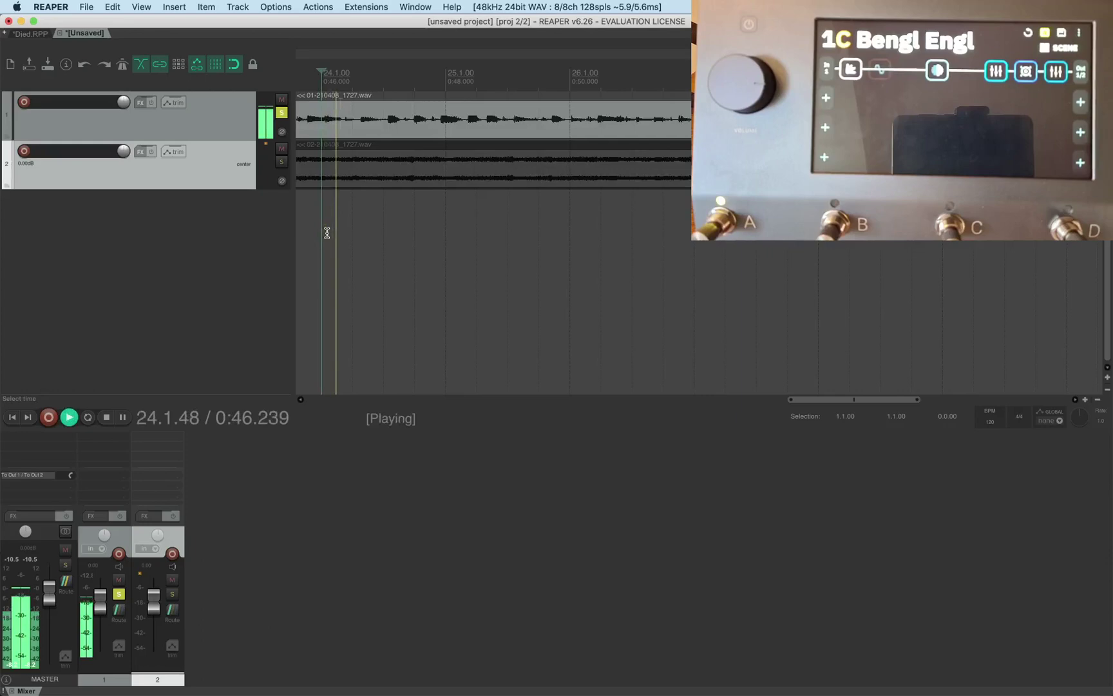
key(space)
Switch the solo to Track 2 and play back the processed take.
click(282, 112)
click(282, 162)
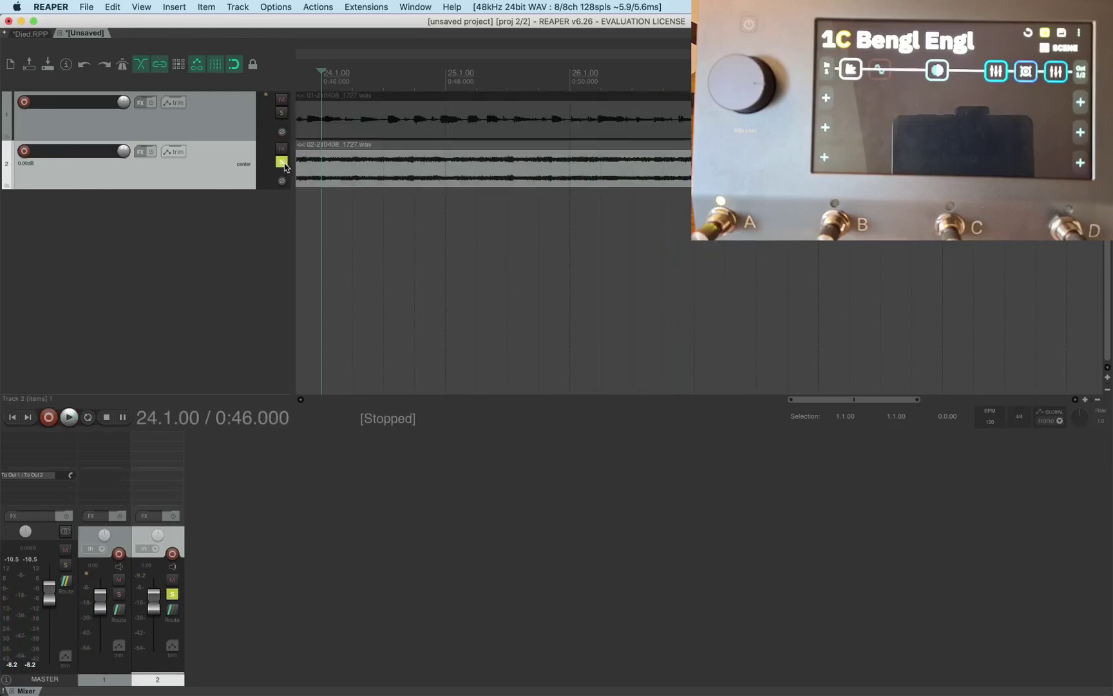
key(space)
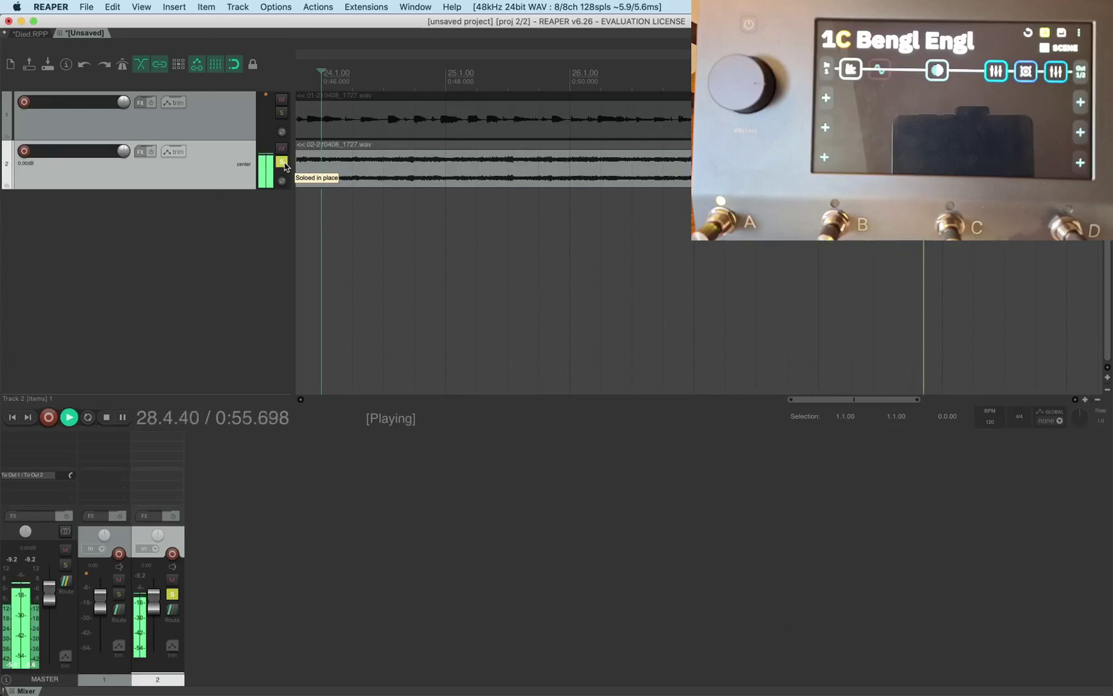
click(284, 164)
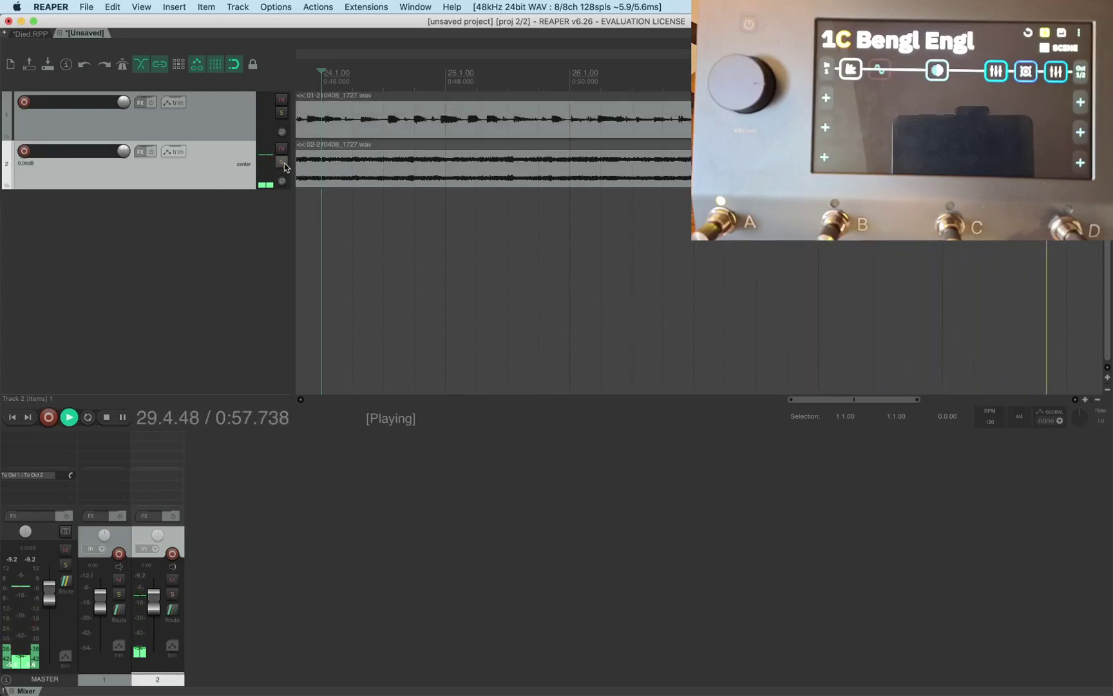
key(space)
key(space)
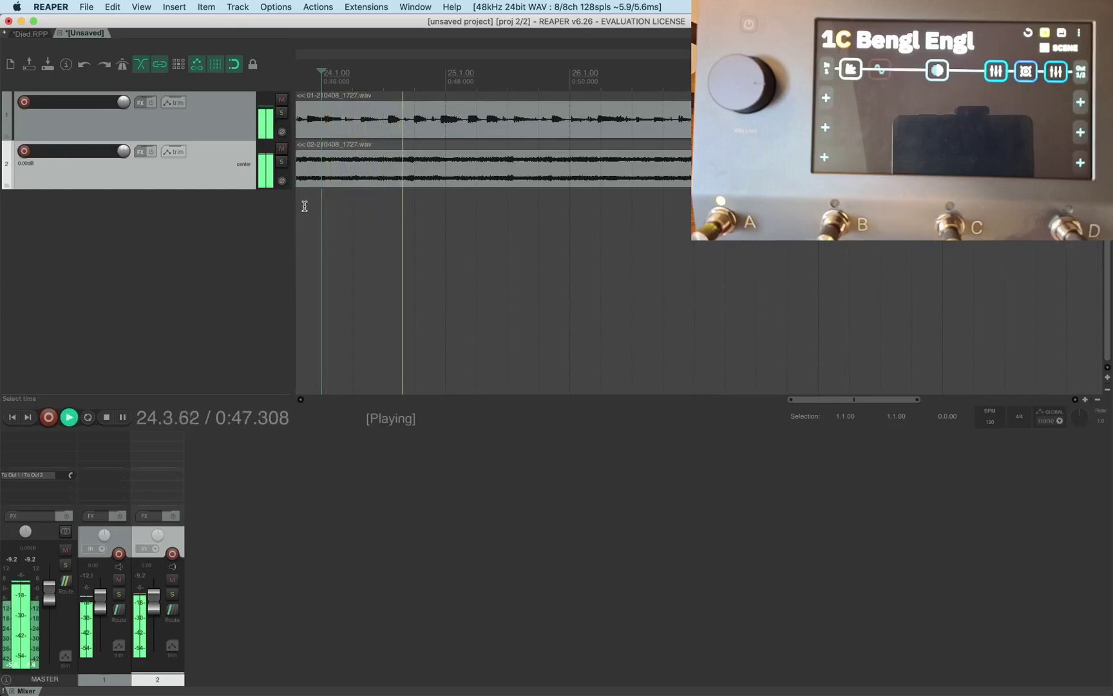
key(space)
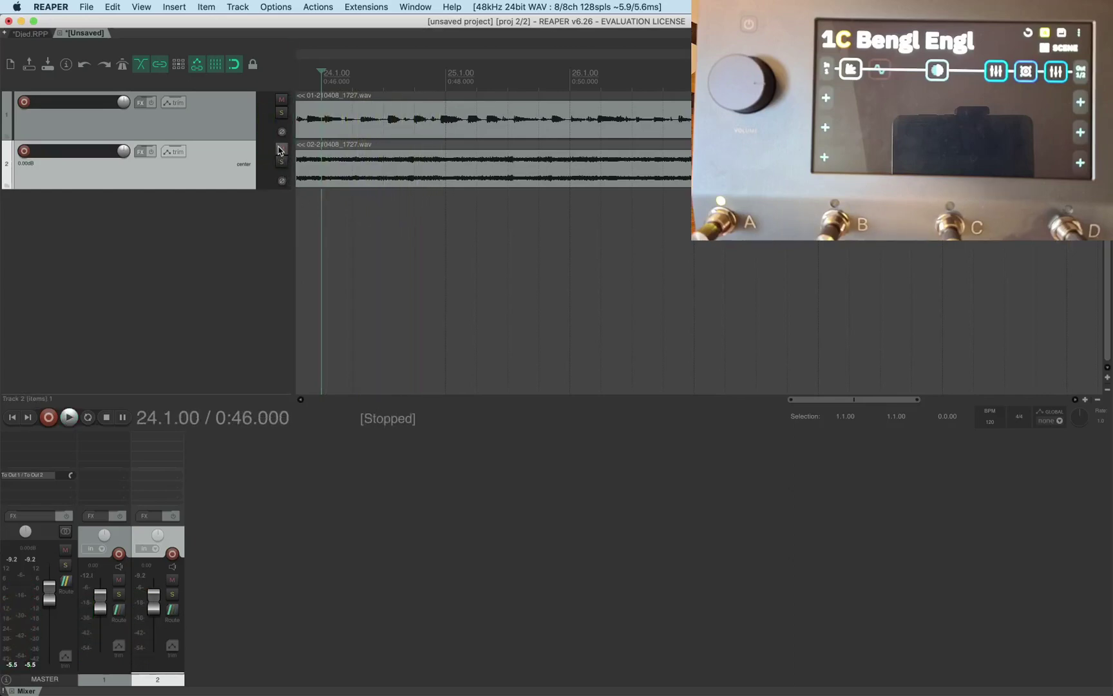
Mute Track 2 and play back with only the DI audible.
click(282, 149)
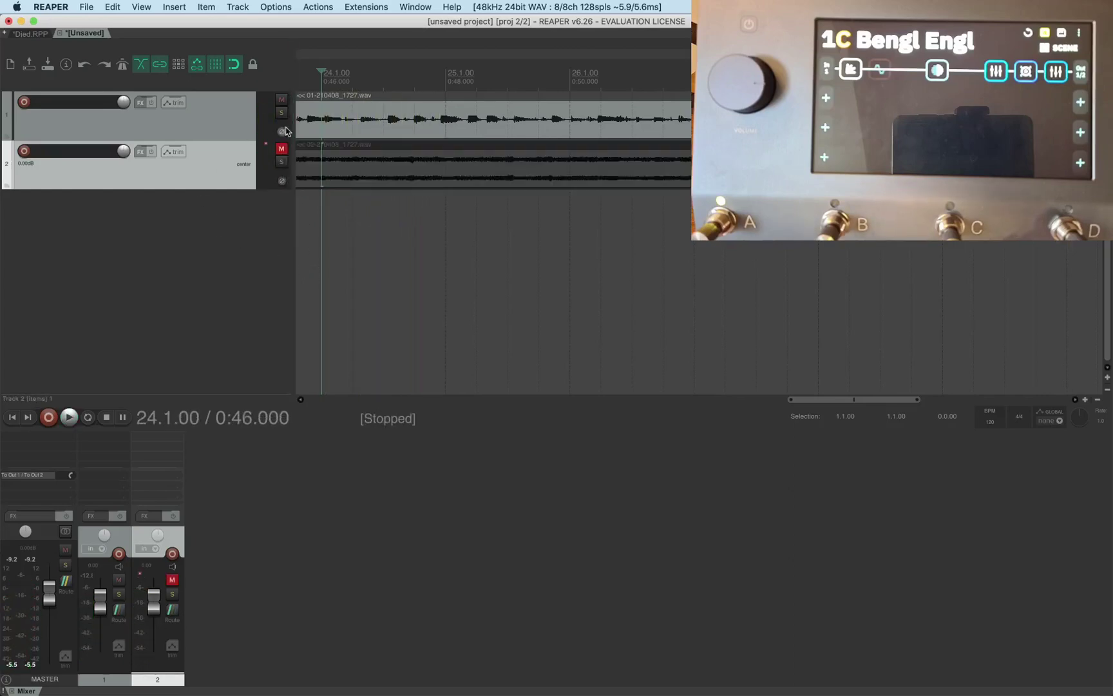
key(space)
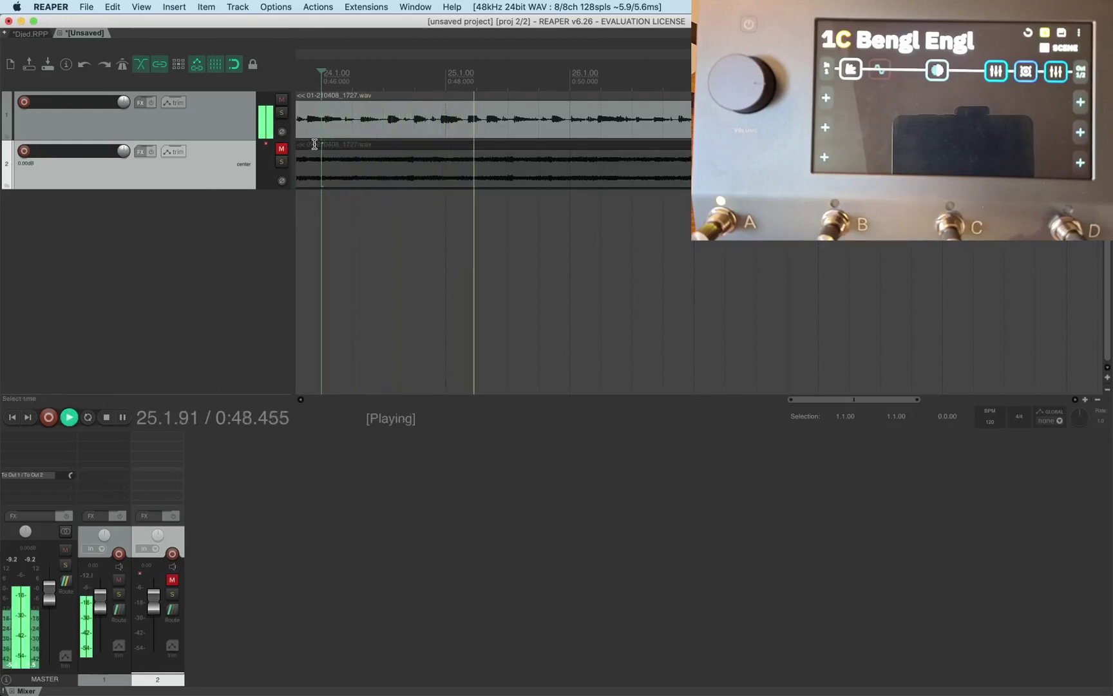
key(space)
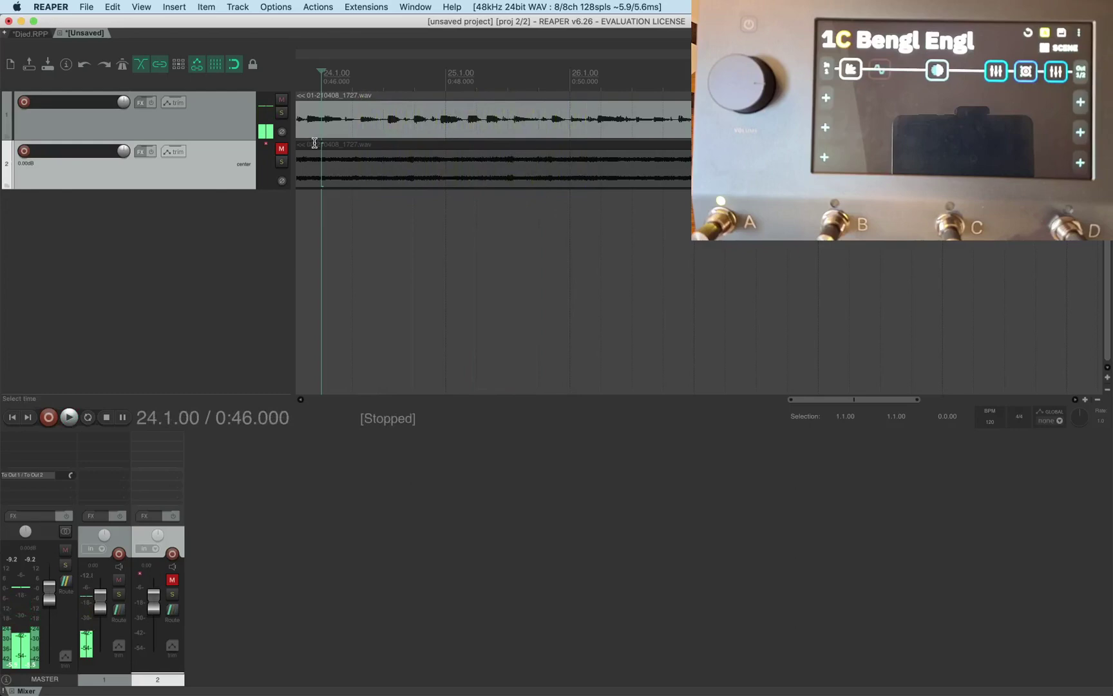
Rename Track 1 to 'DI'.
double_click(80, 108)
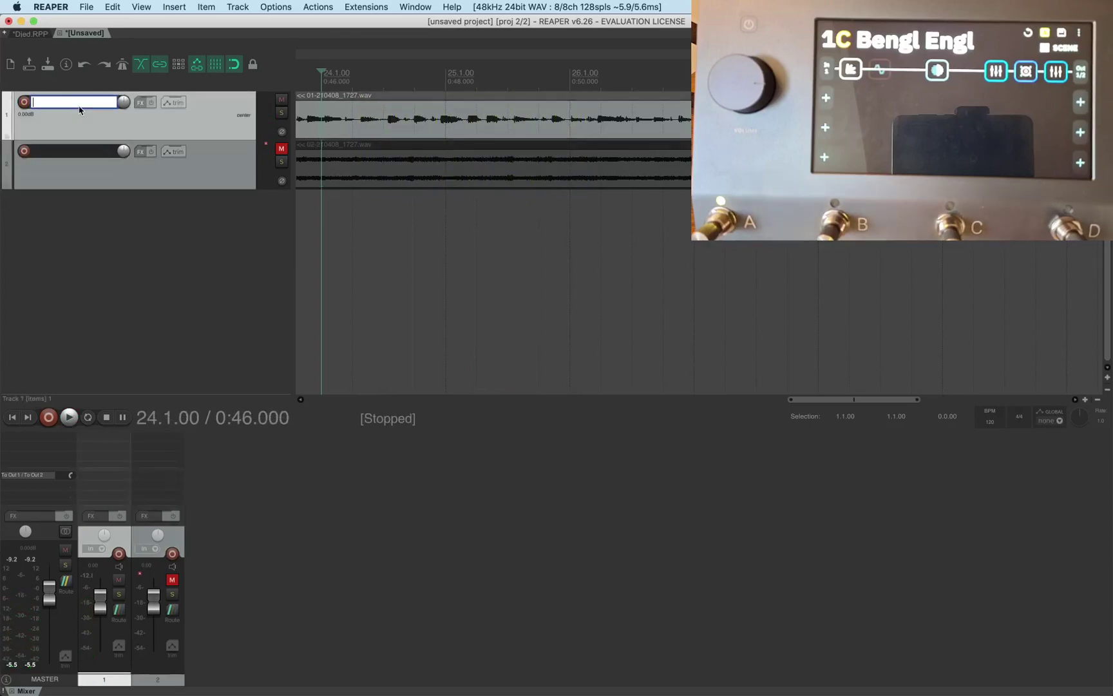
text(s)
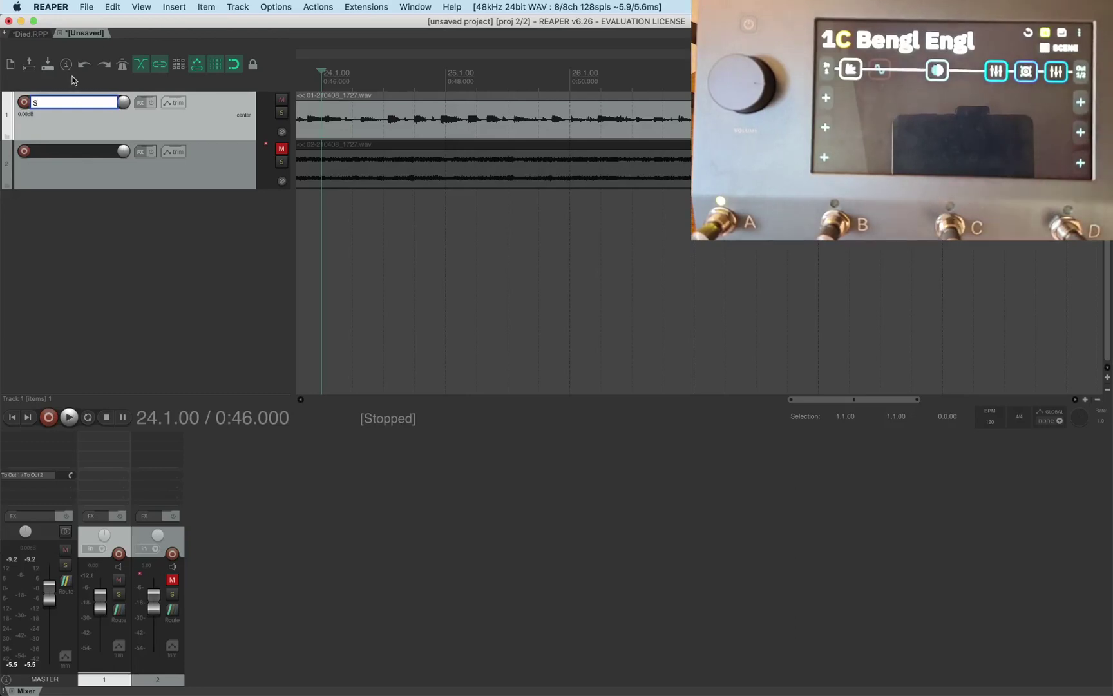
key(BackSpace)
text(DI)
key(Return)
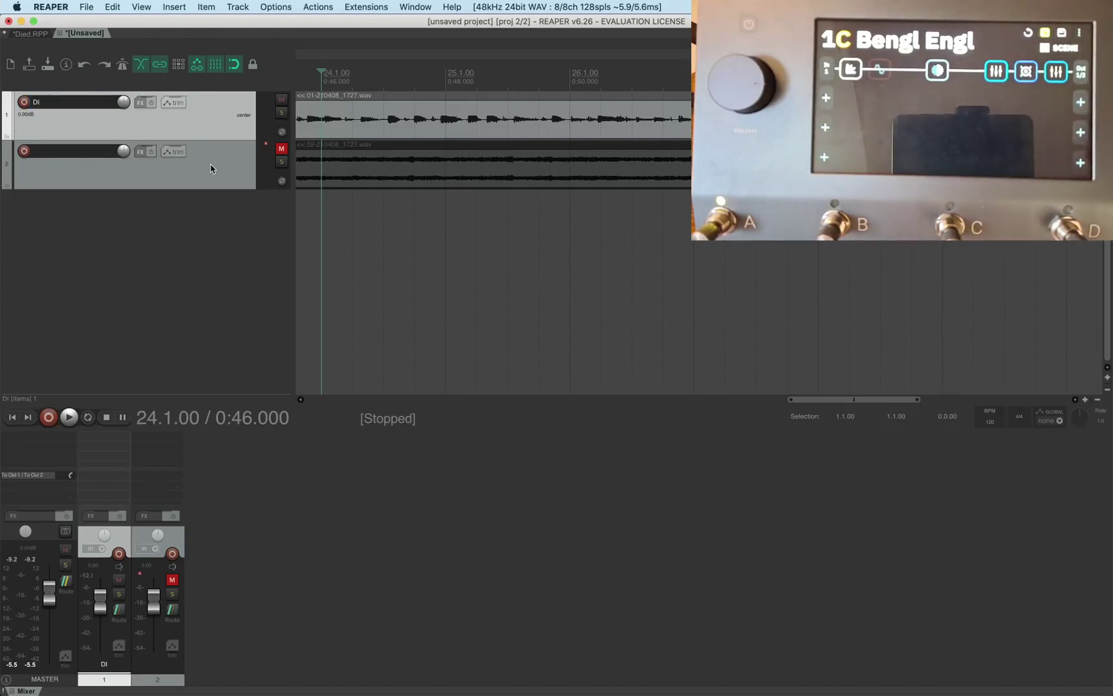
Delete Track 2 from the project.
click(216, 171)
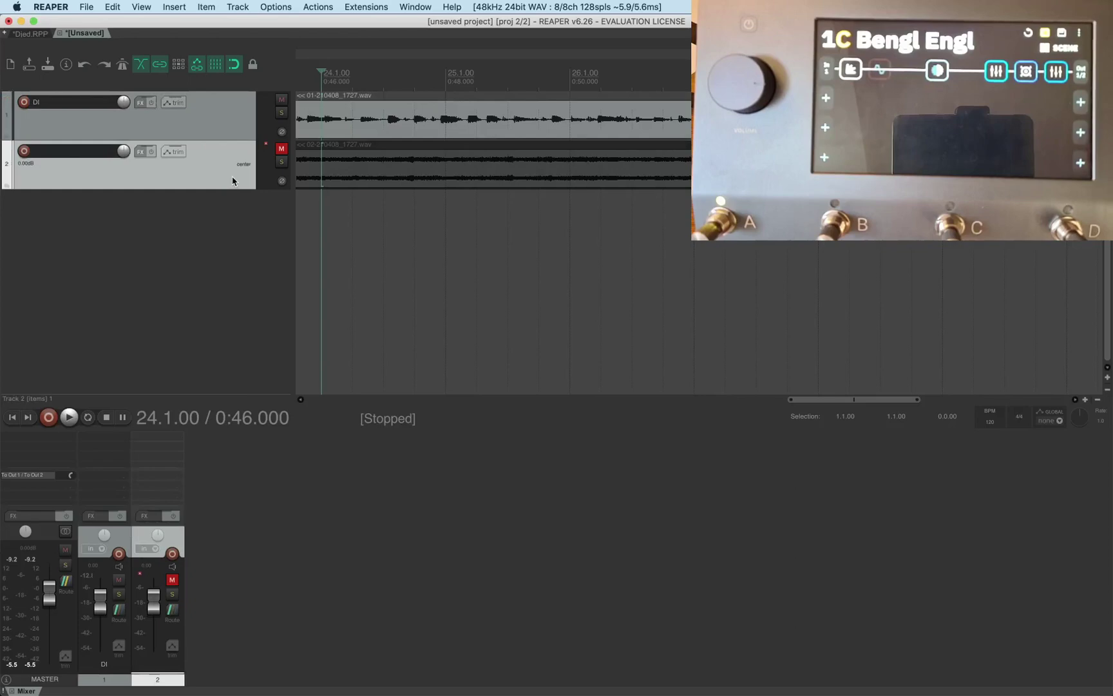
key(Delete)
key(Return)
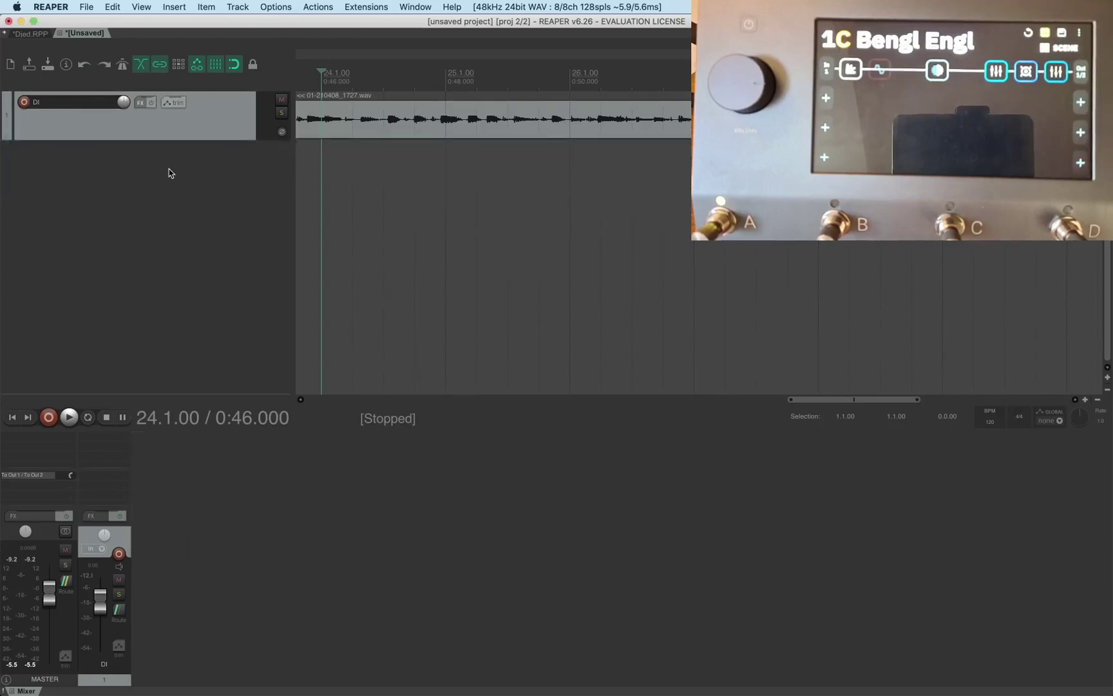
Drag the DI recording left to the start of the project.
drag(803, 400, 352, 422)
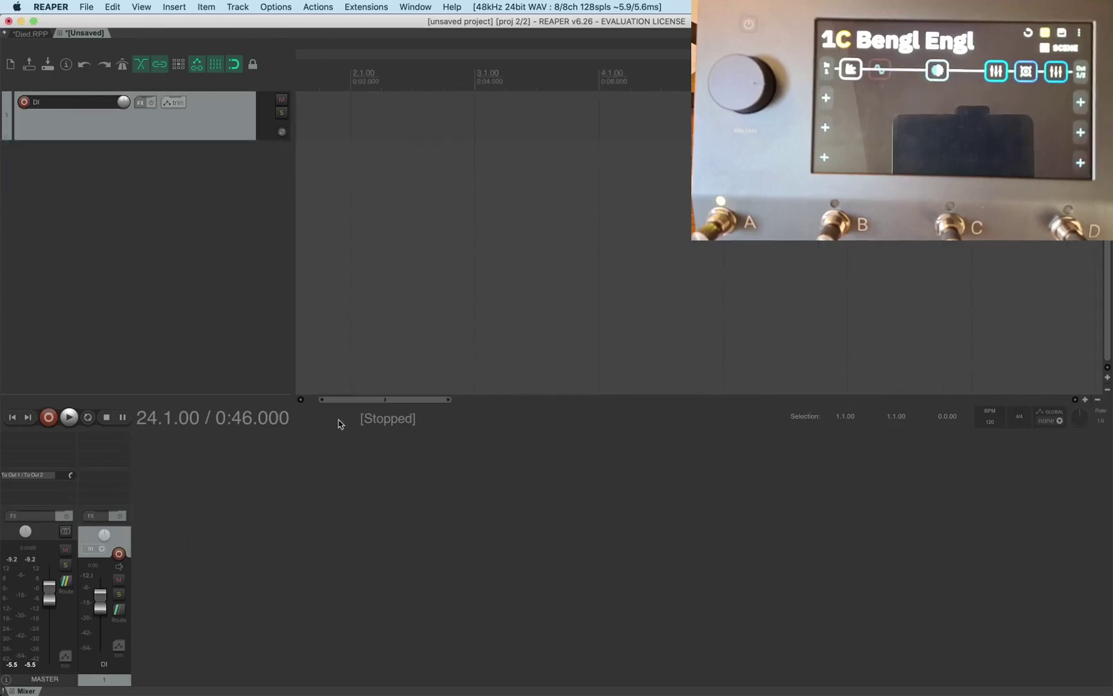
scroll(497, 283, down, 5)
scroll(497, 283, right, 10)
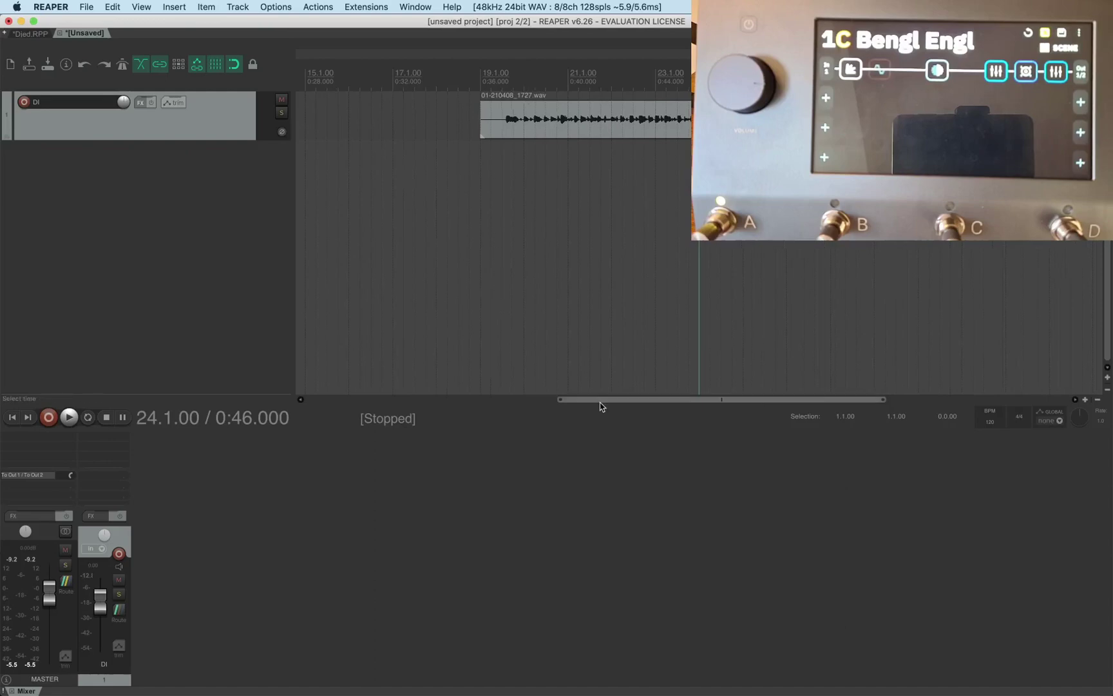
drag(603, 402, 322, 413)
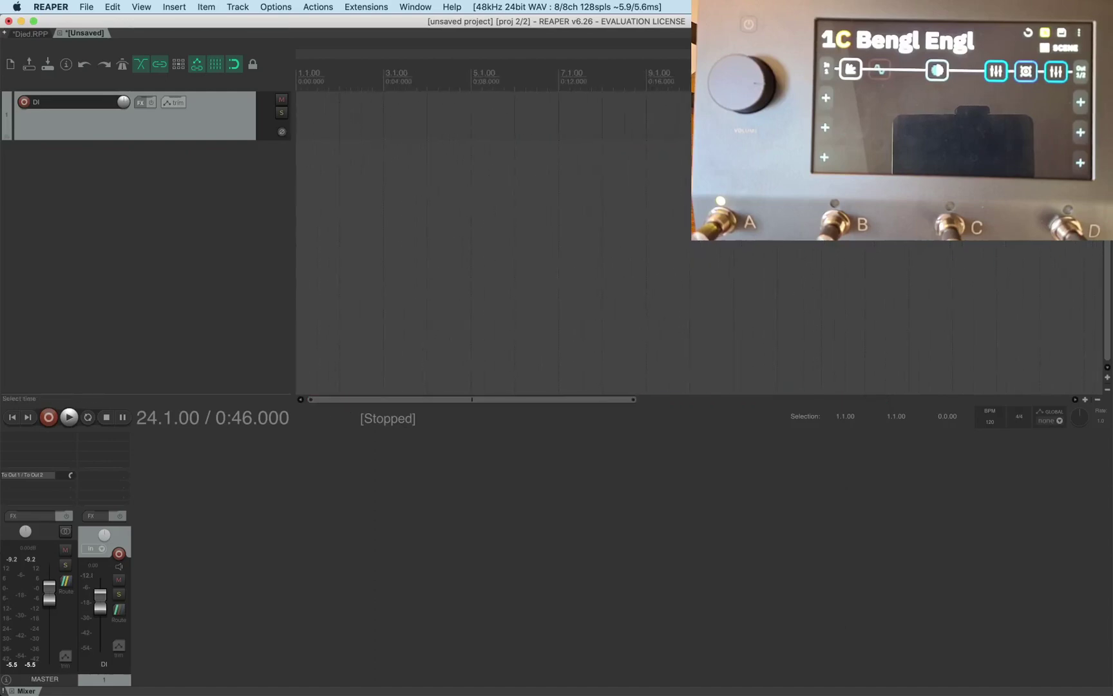
drag(433, 119, 255, 129)
Add an empty Track 2 below the DI track.
double_click(154, 190)
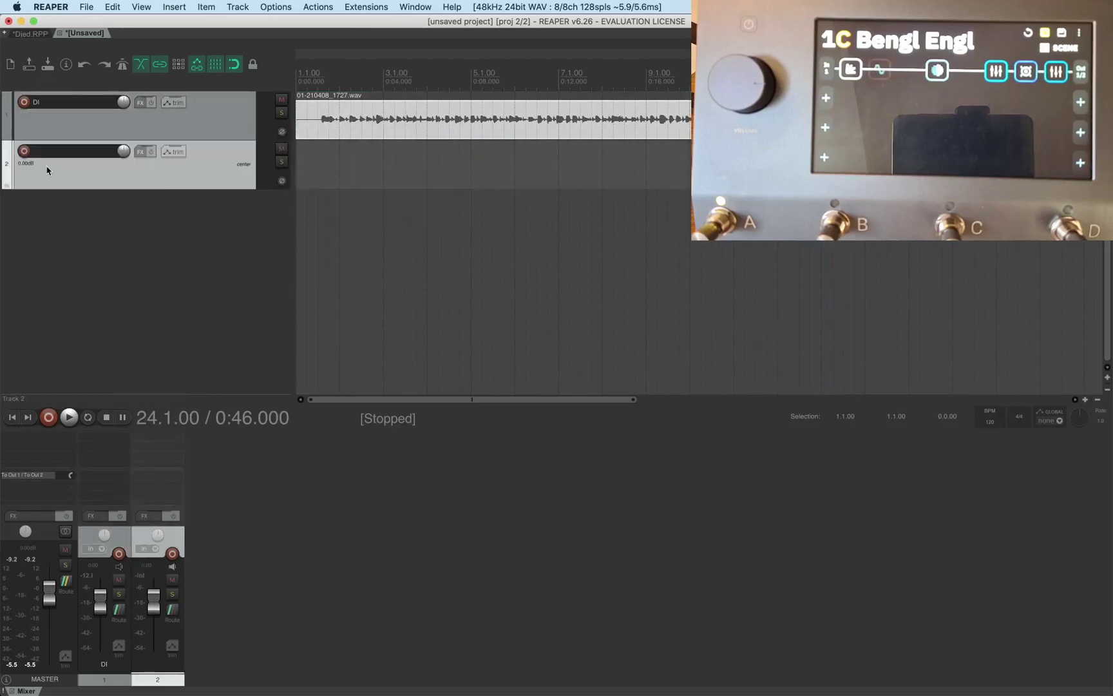
click(182, 122)
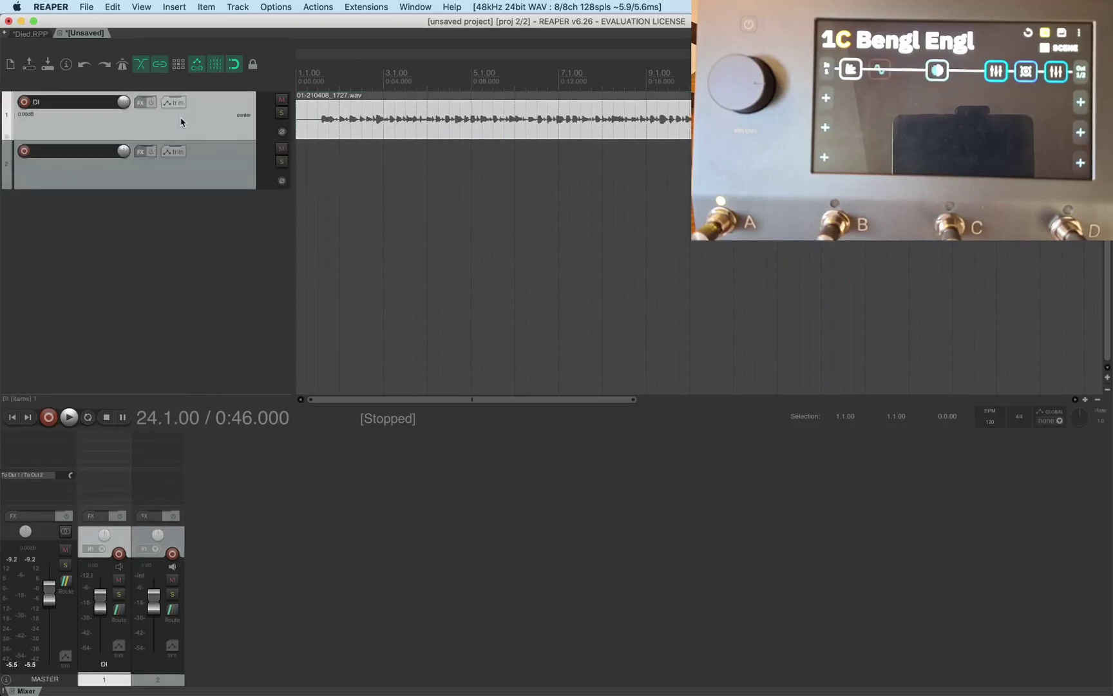
click(328, 157)
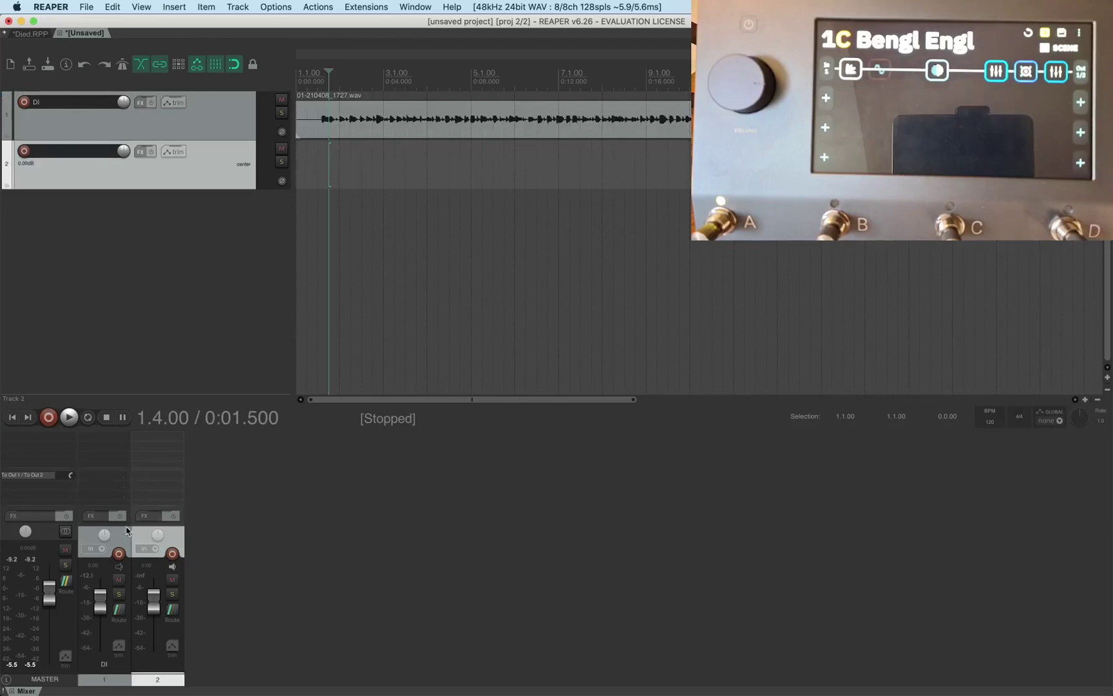
Give the DI track a Pre-FX hardware output to 5: USB Input 5.
click(118, 610)
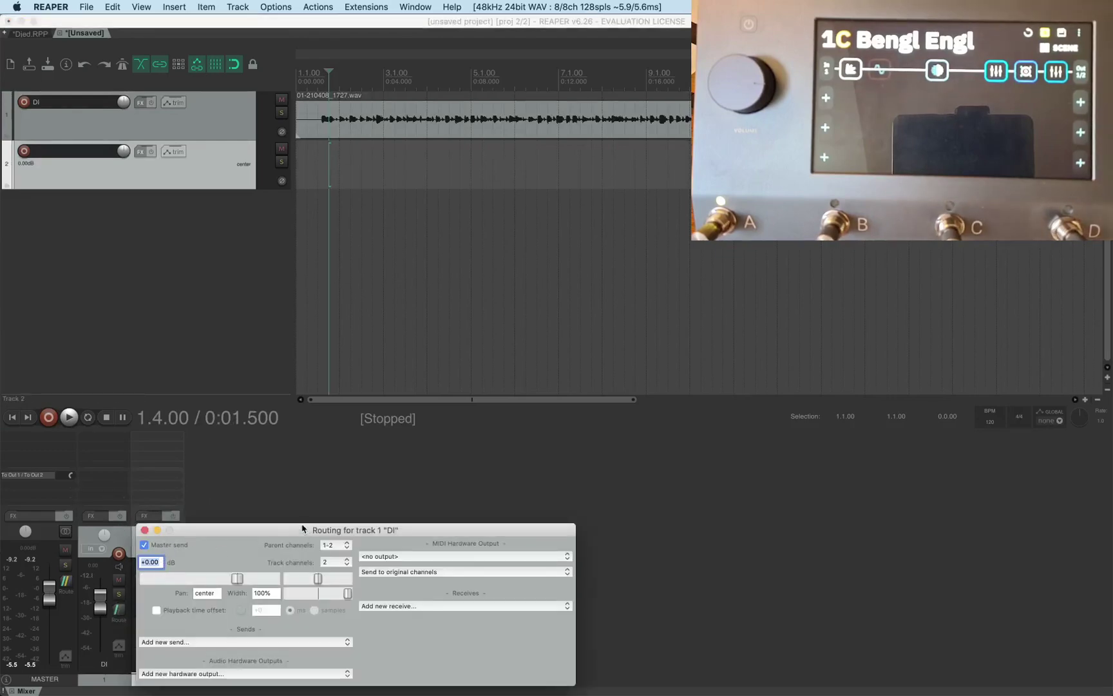
drag(303, 528, 417, 355)
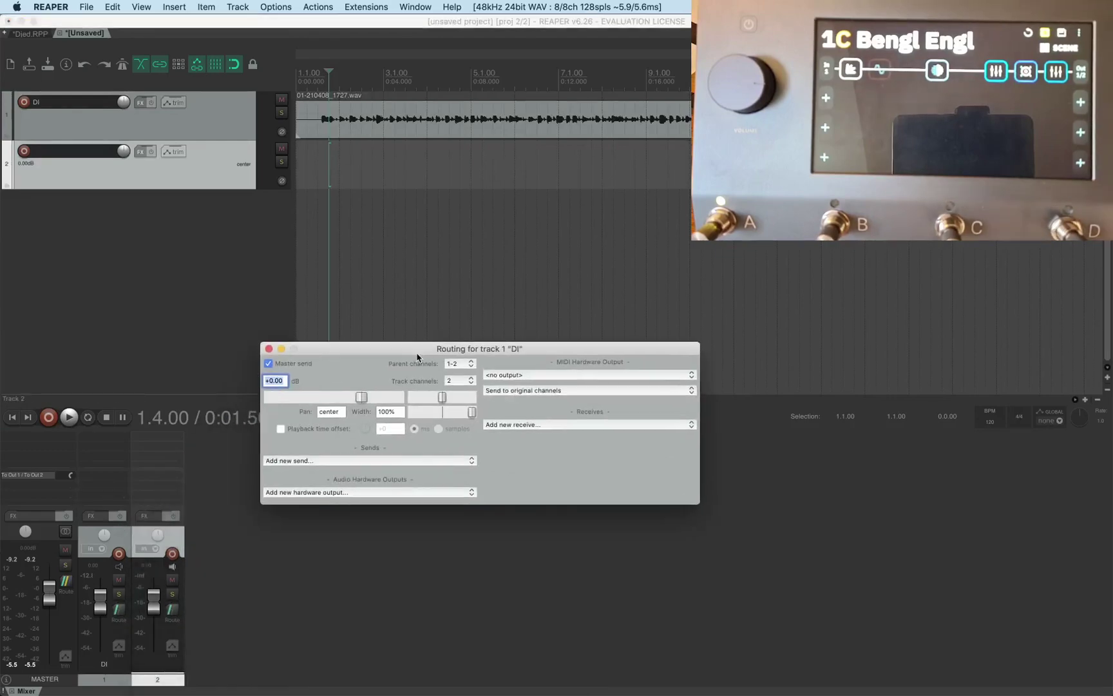
click(366, 493)
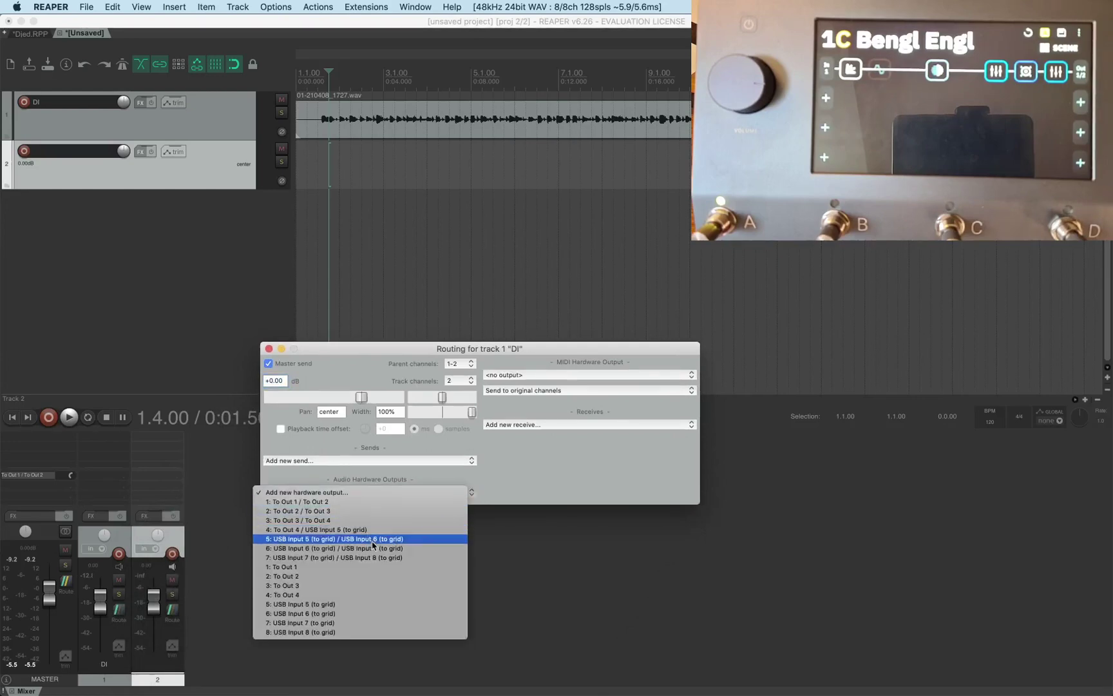
click(339, 605)
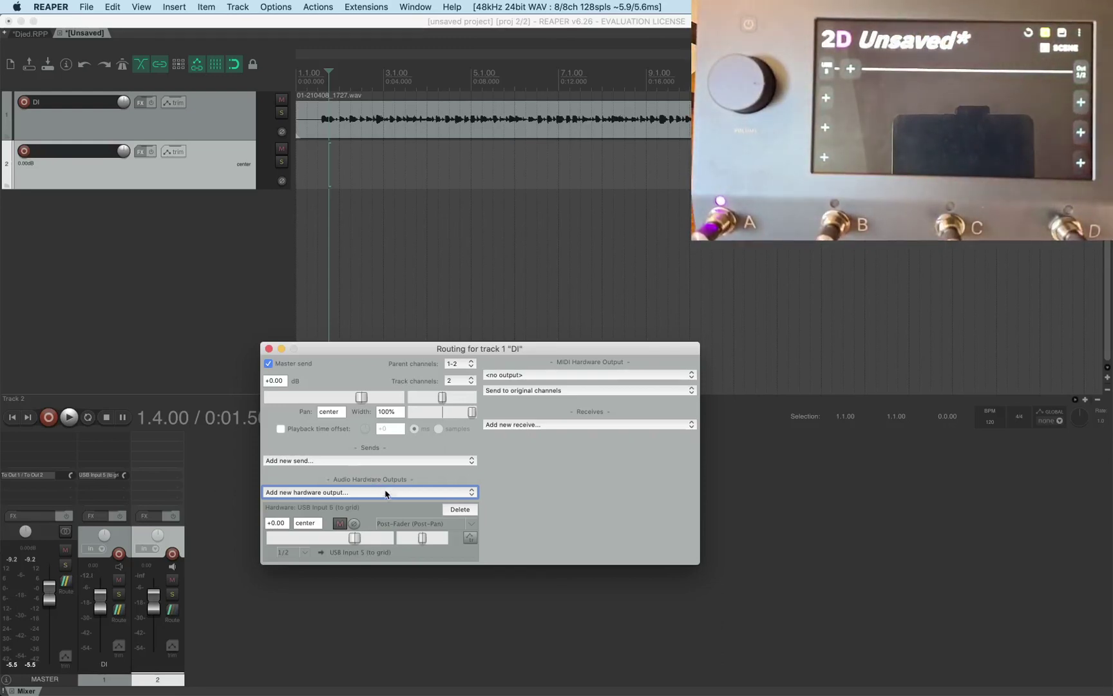
click(472, 523)
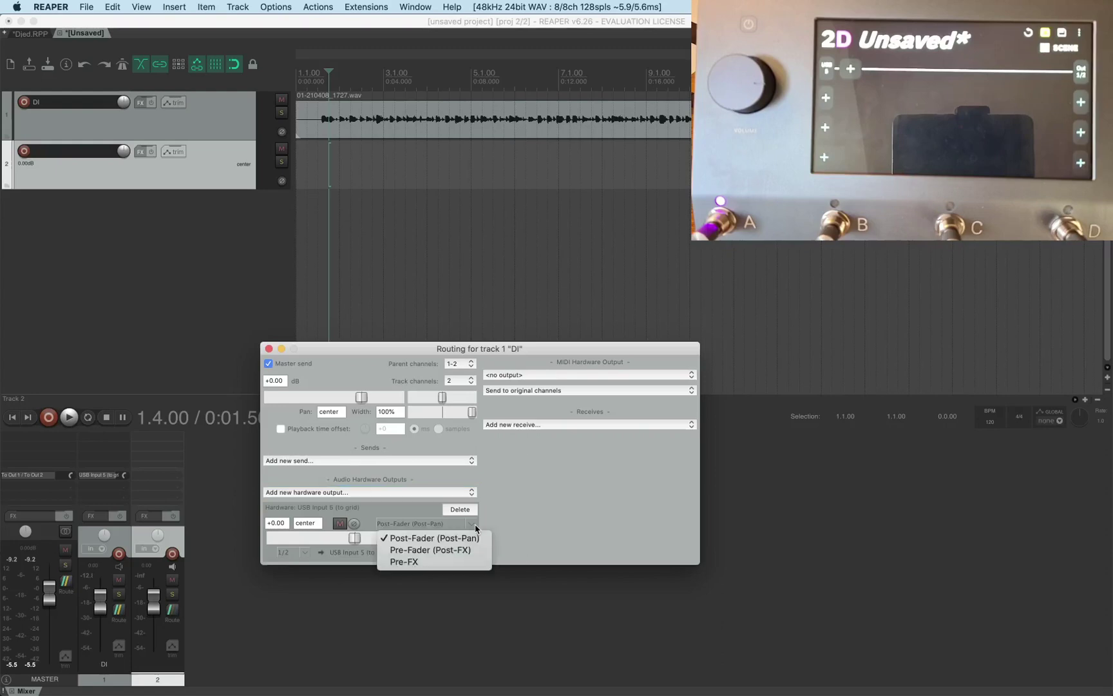
click(425, 562)
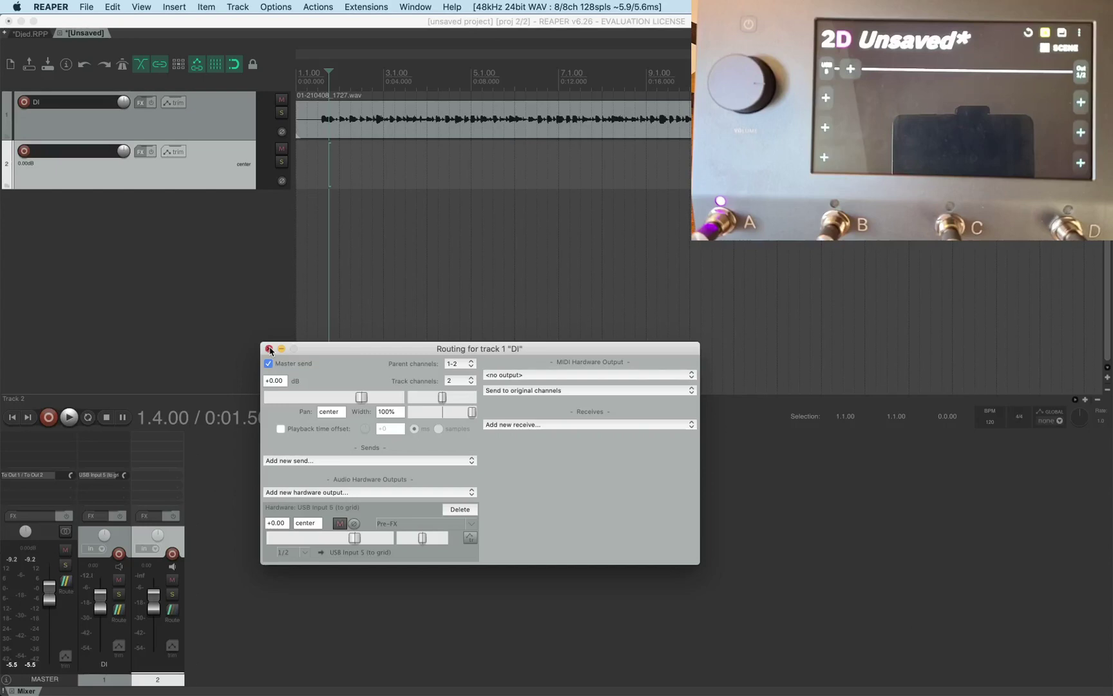
Pull the DI track's fader down to -inf while checking the send in playback.
click(270, 350)
key(space)
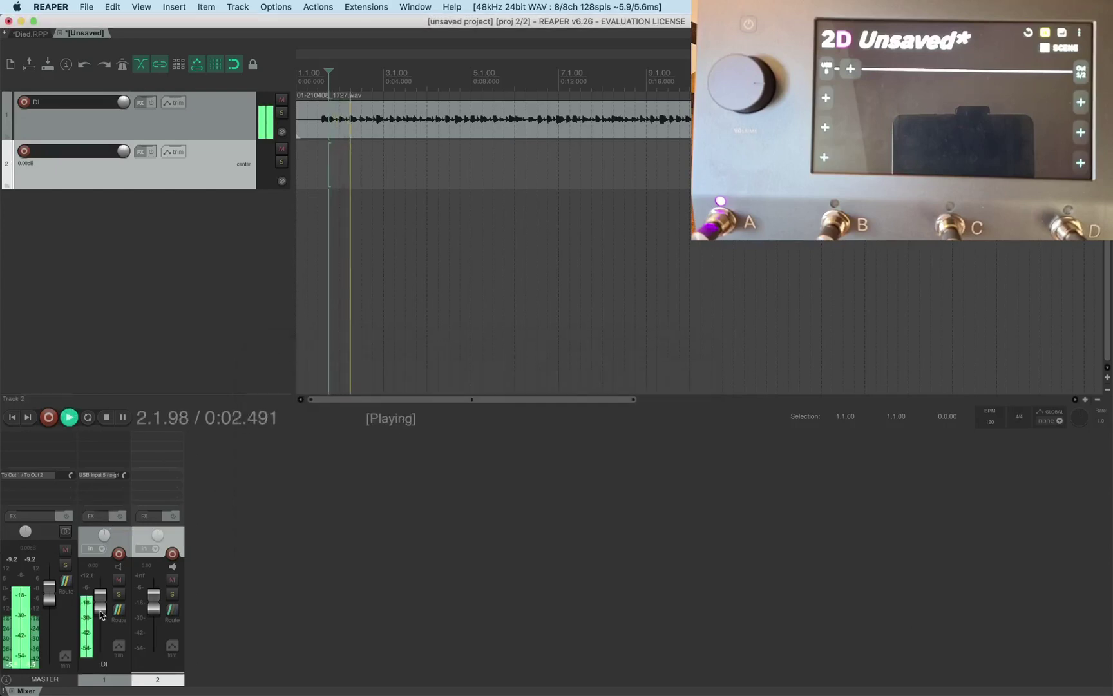
drag(100, 614, 101, 645)
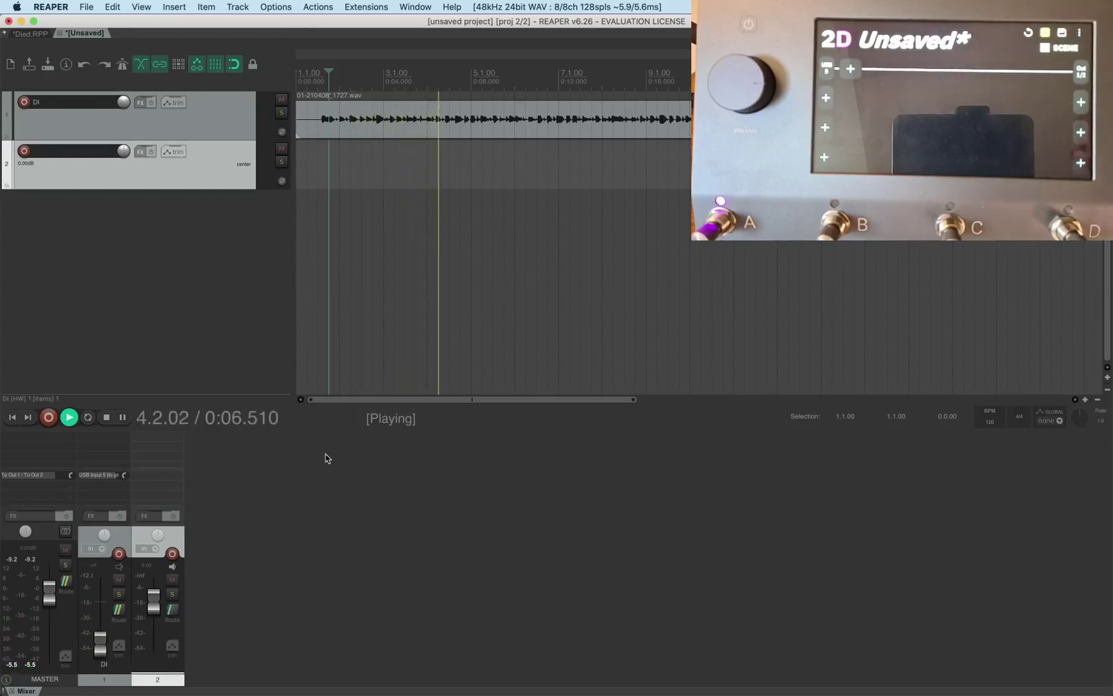
key(space)
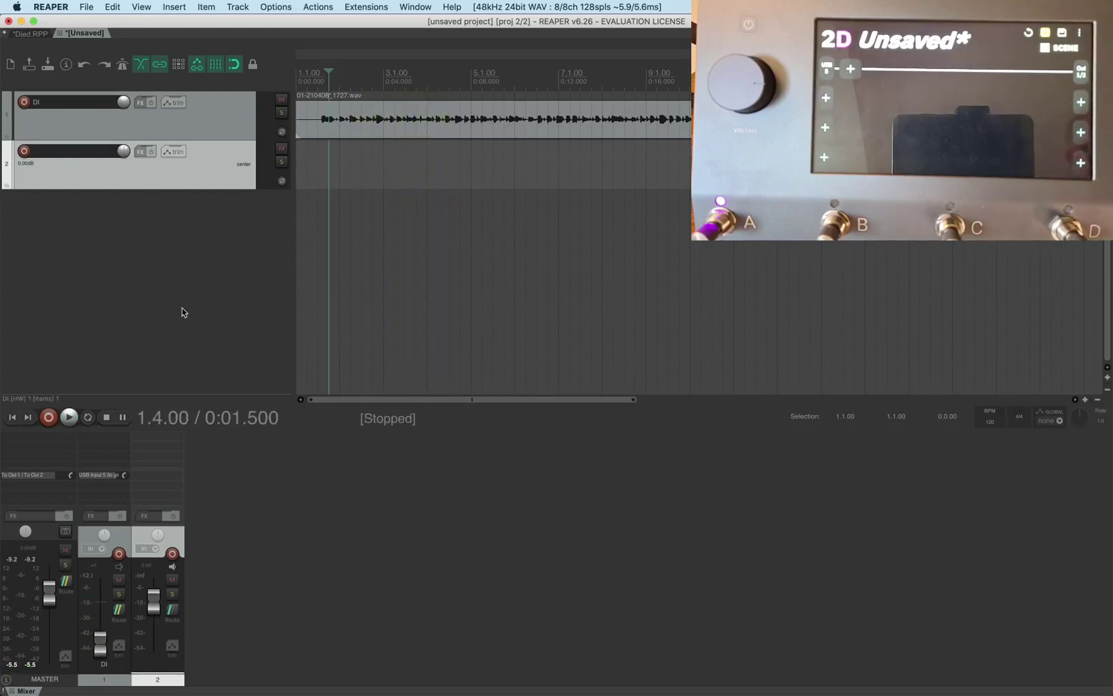
Arm Track 2 with stereo input USB Output 5 / USB Output 6 and play to monitor.
click(23, 151)
click(58, 172)
mouse_move(91, 180)
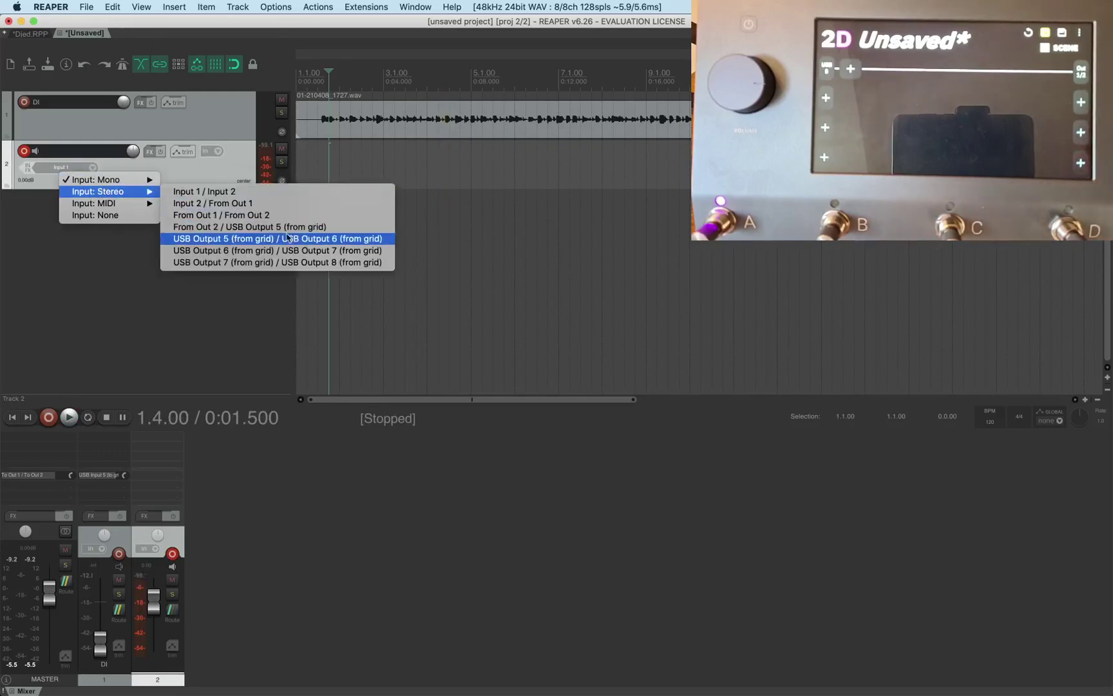
click(327, 243)
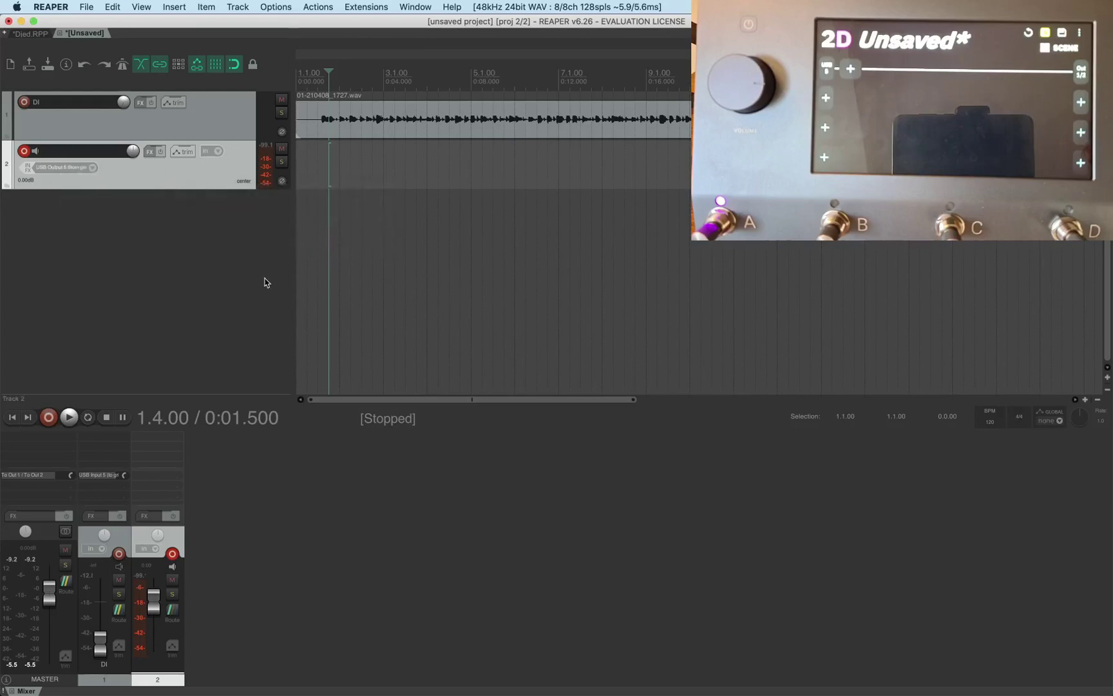
key(space)
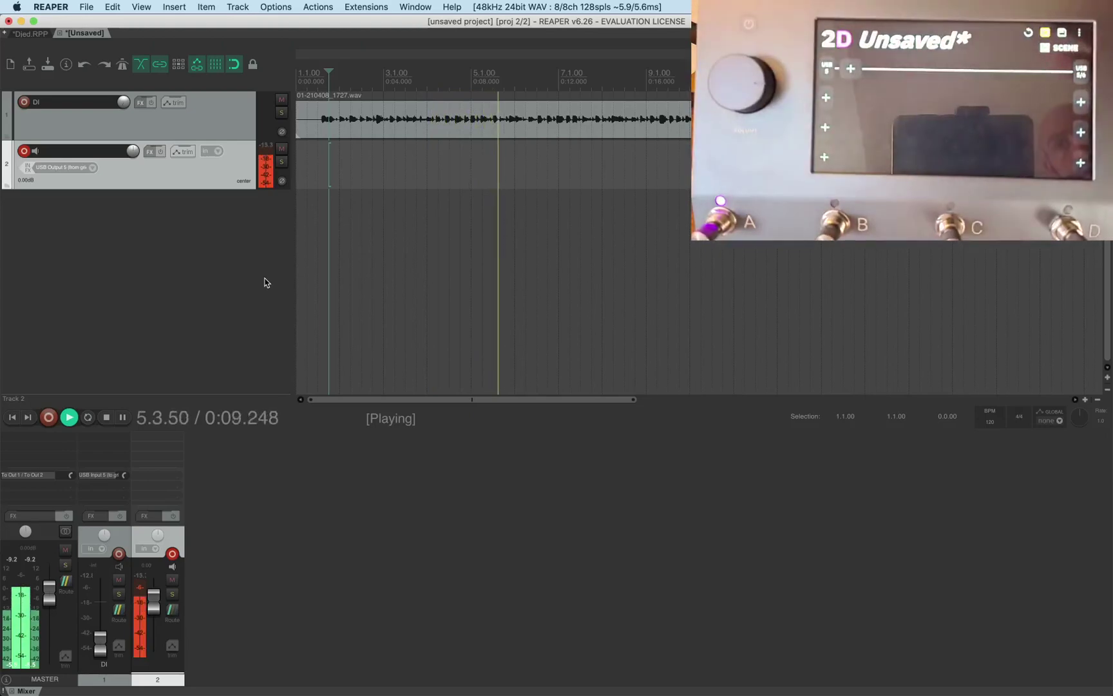
key(space)
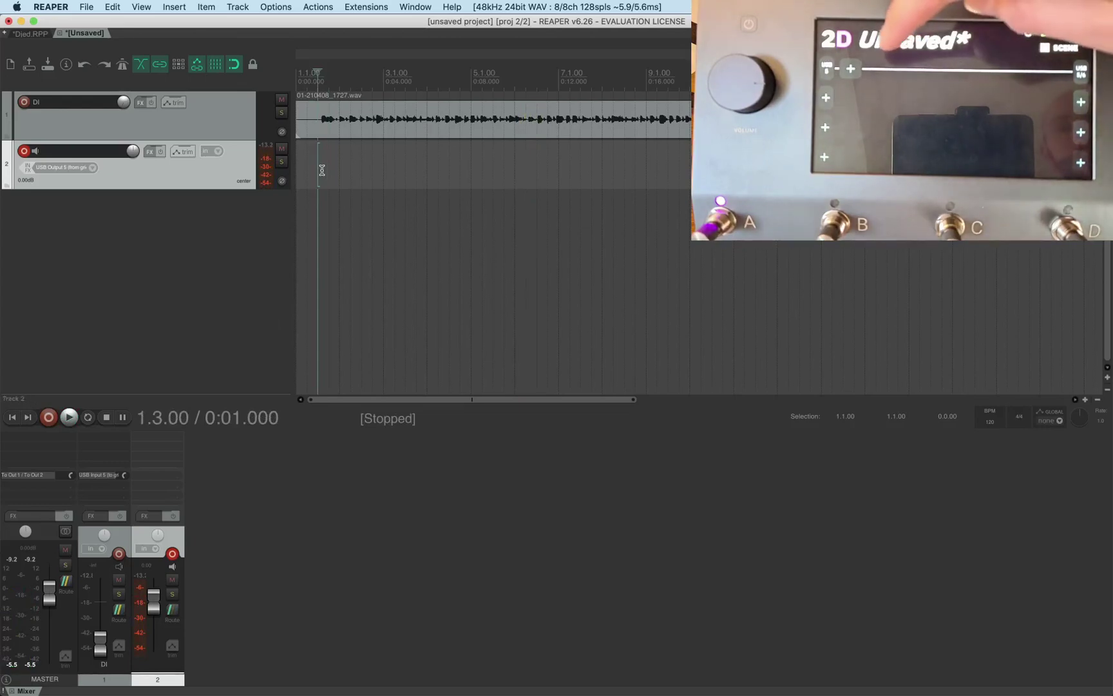
key(space)
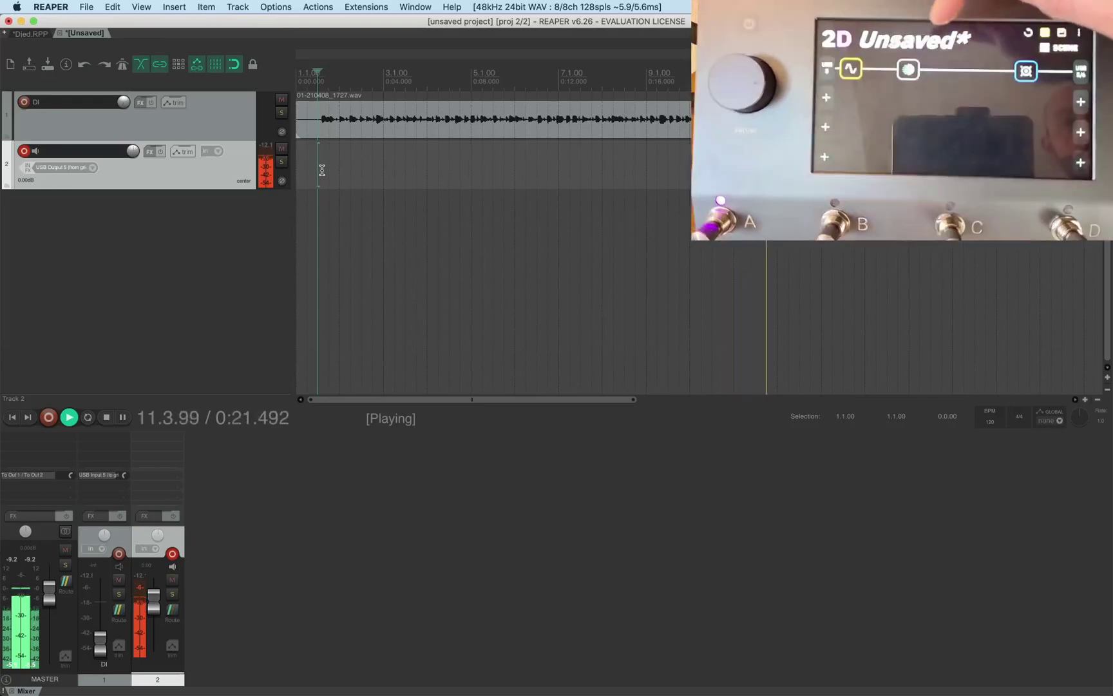
key(space)
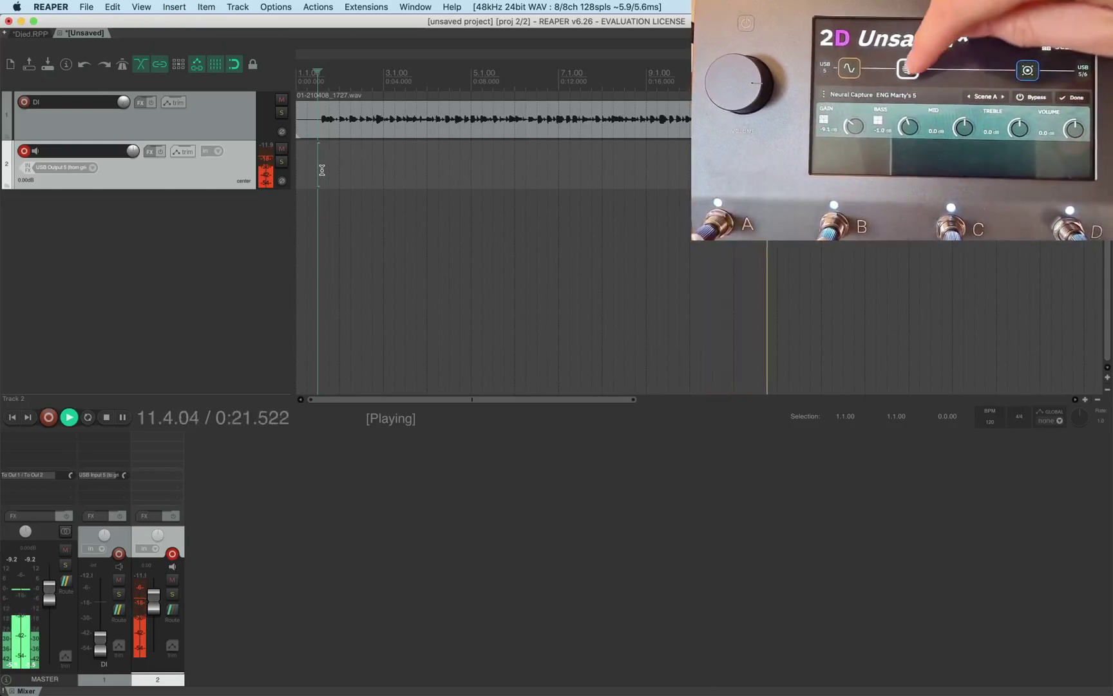
key(space)
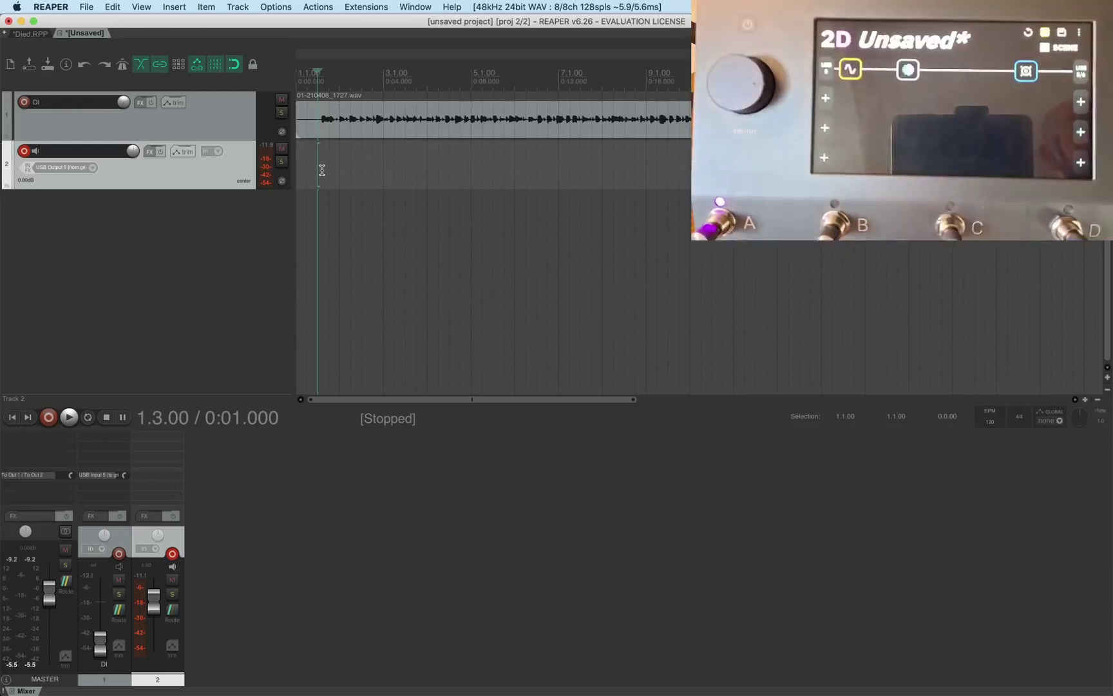
Record the processed DI return onto Track 2 and keep take 02-210408_1730.wav.
click(48, 416)
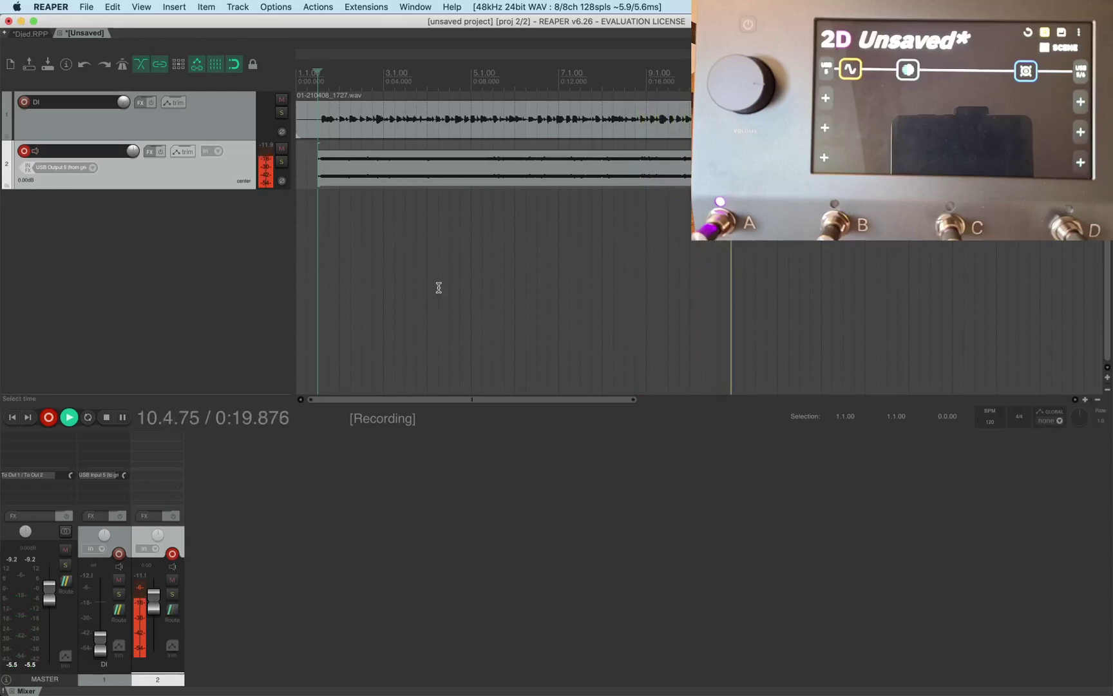
key(space)
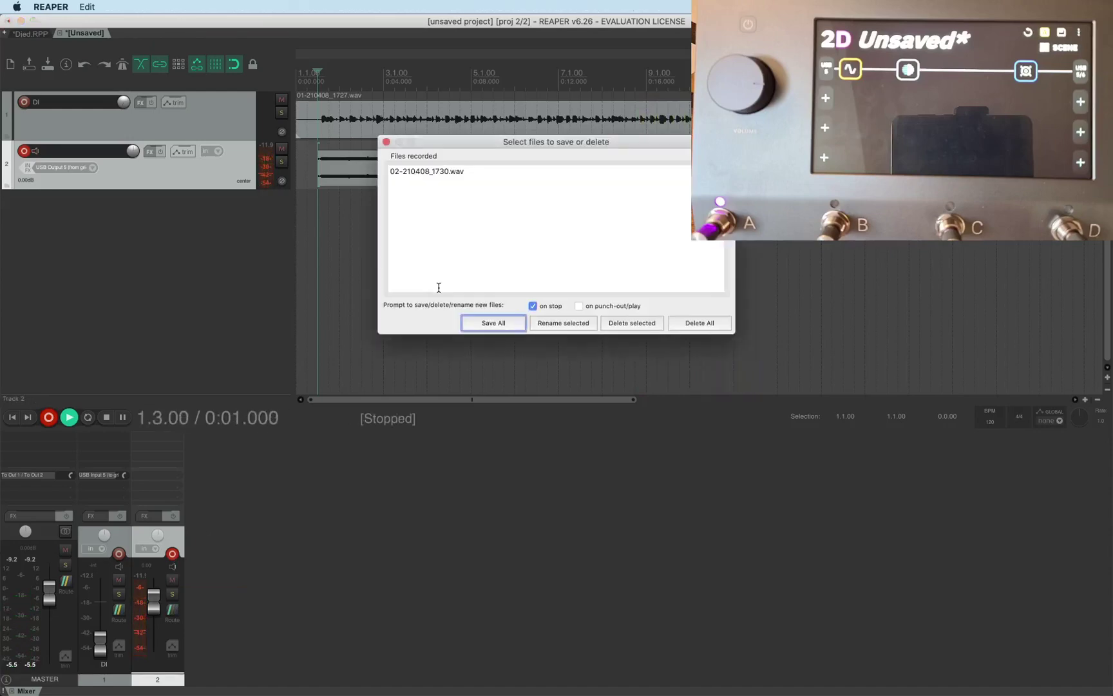
key(Return)
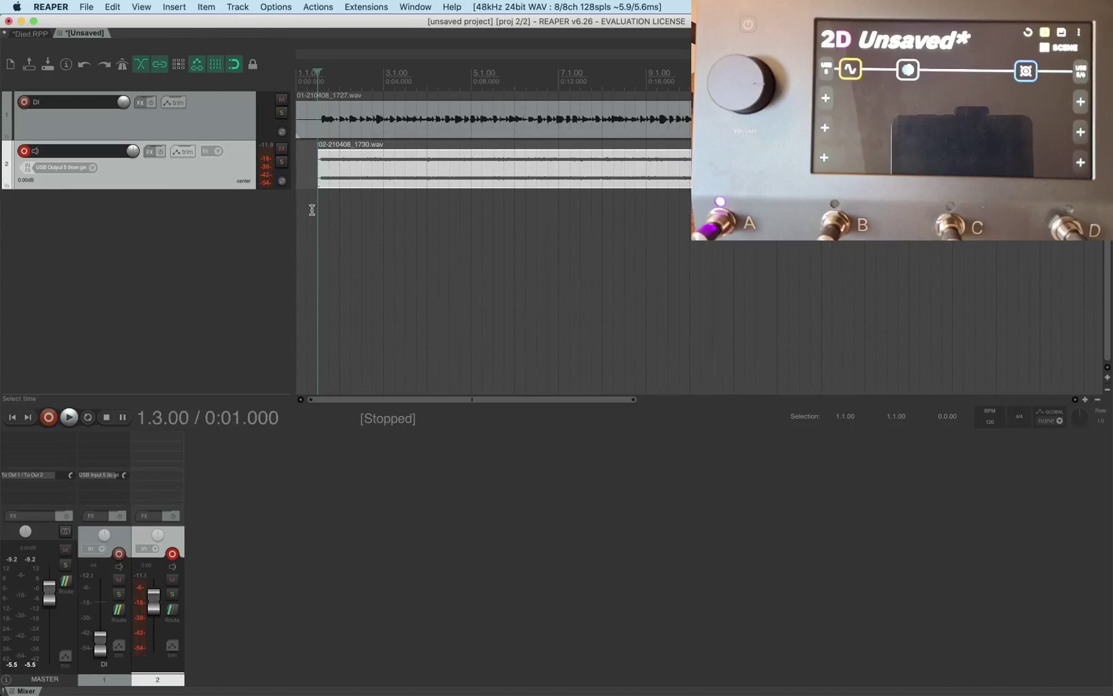
During playback, disarm Track 2, briefly solo DI for comparison, then solo Track 2.
key(space)
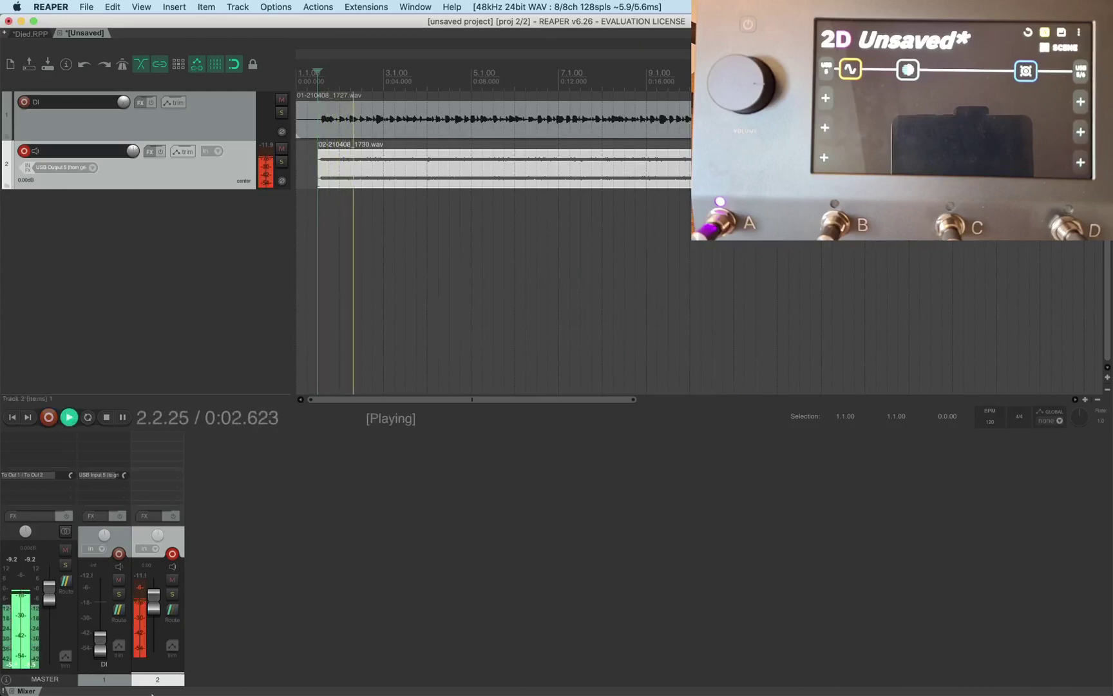
click(173, 554)
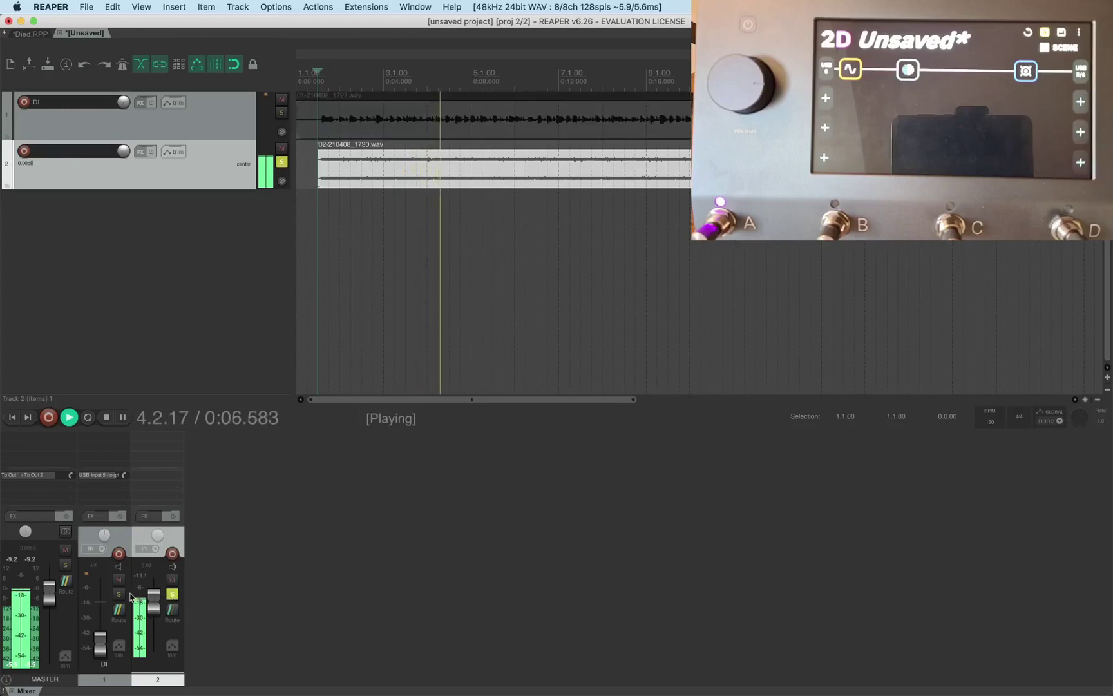
click(173, 595)
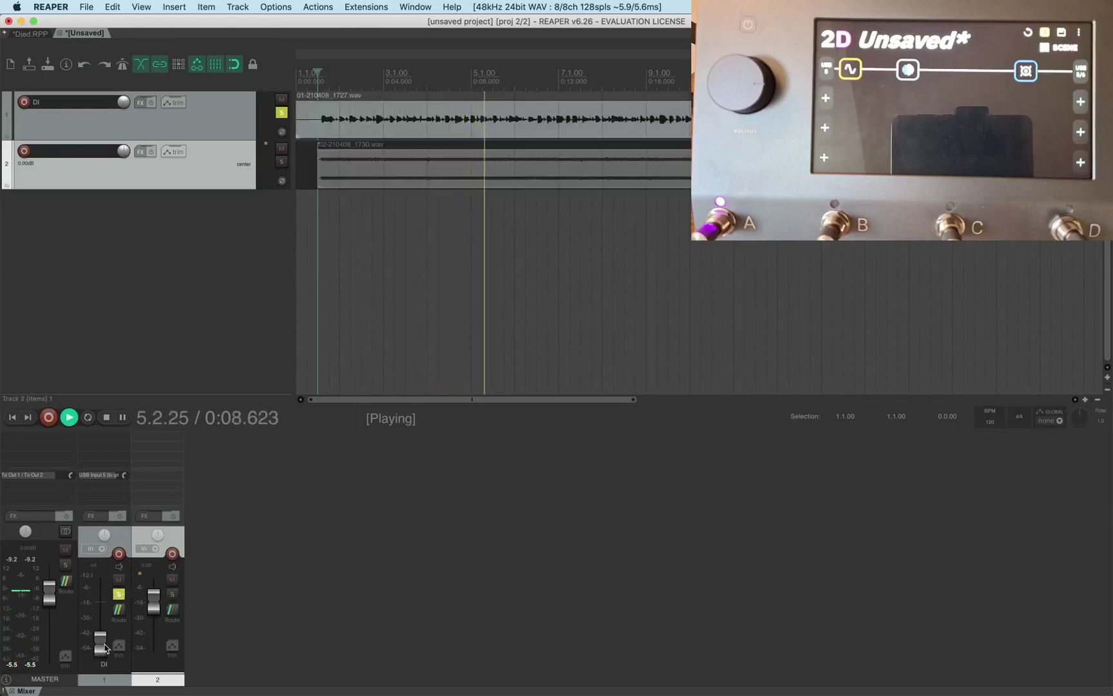
click(119, 594)
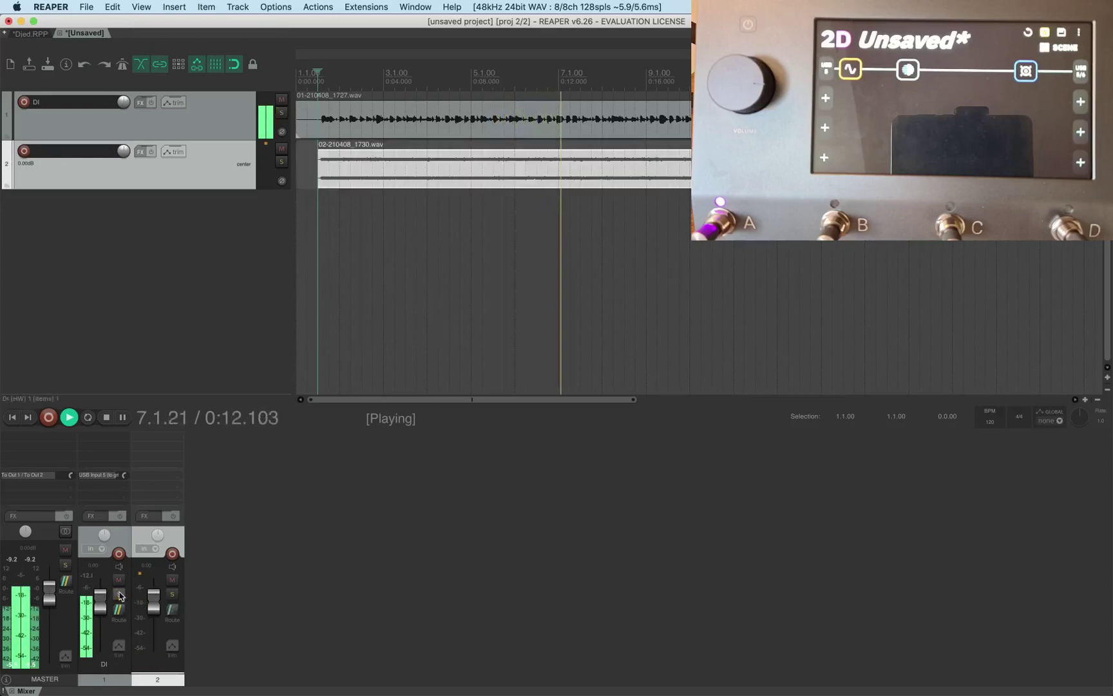
click(172, 593)
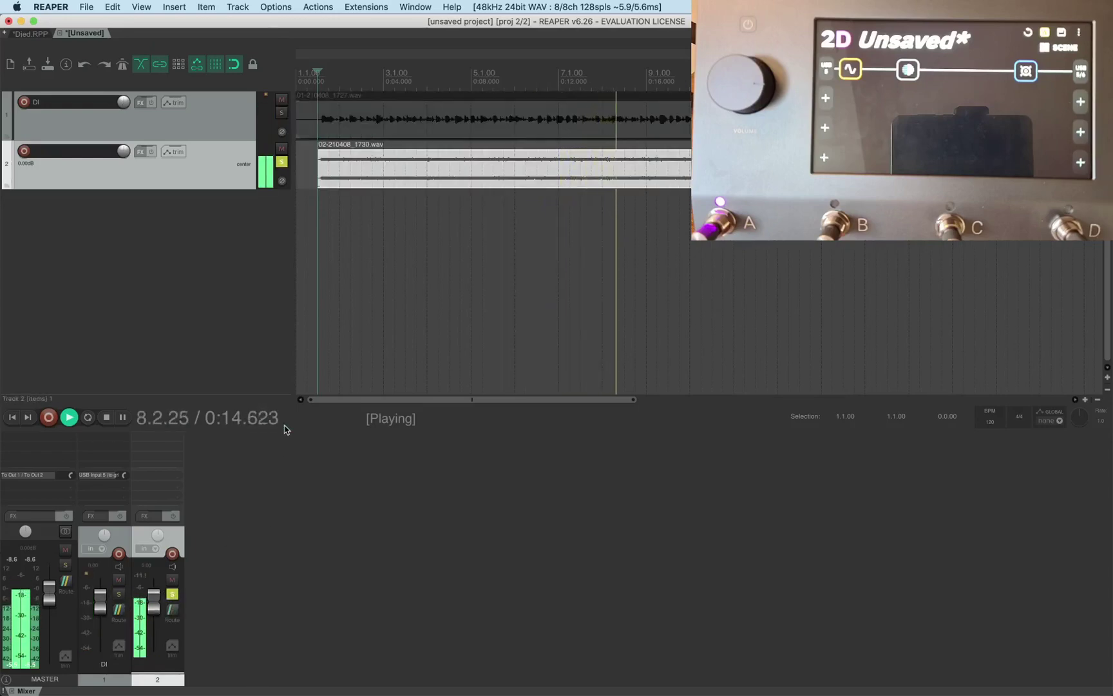
Stop playback and name Track 2 'reamped'.
key(space)
double_click(83, 154)
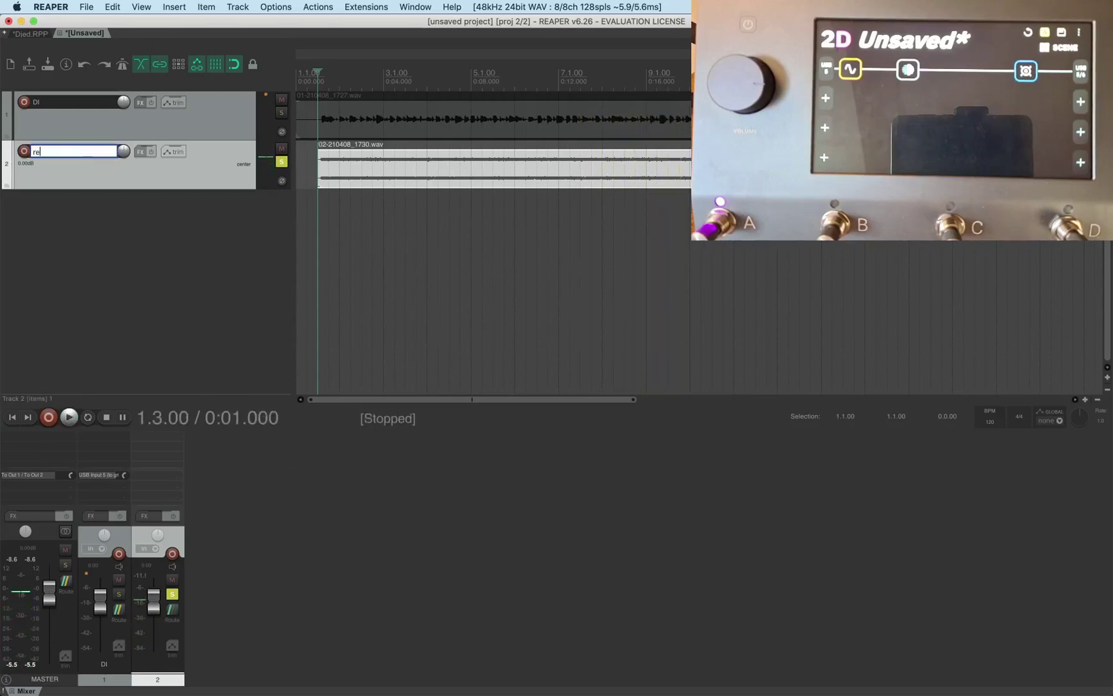
key(XF86AudioMute)
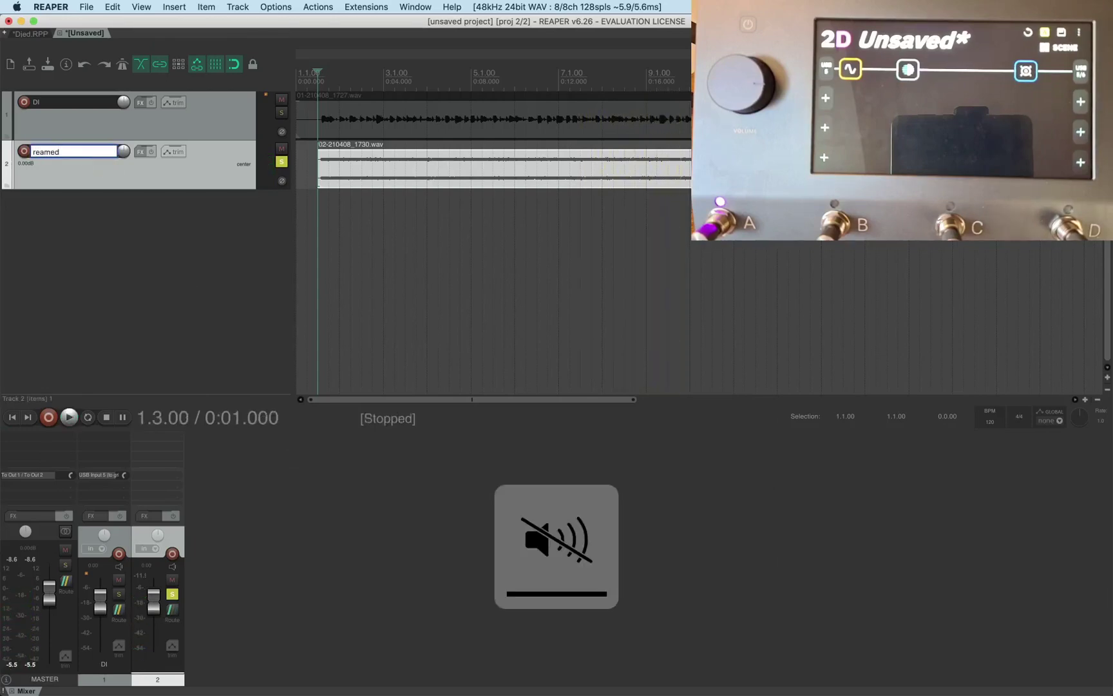
text(reamped)
key(Return)
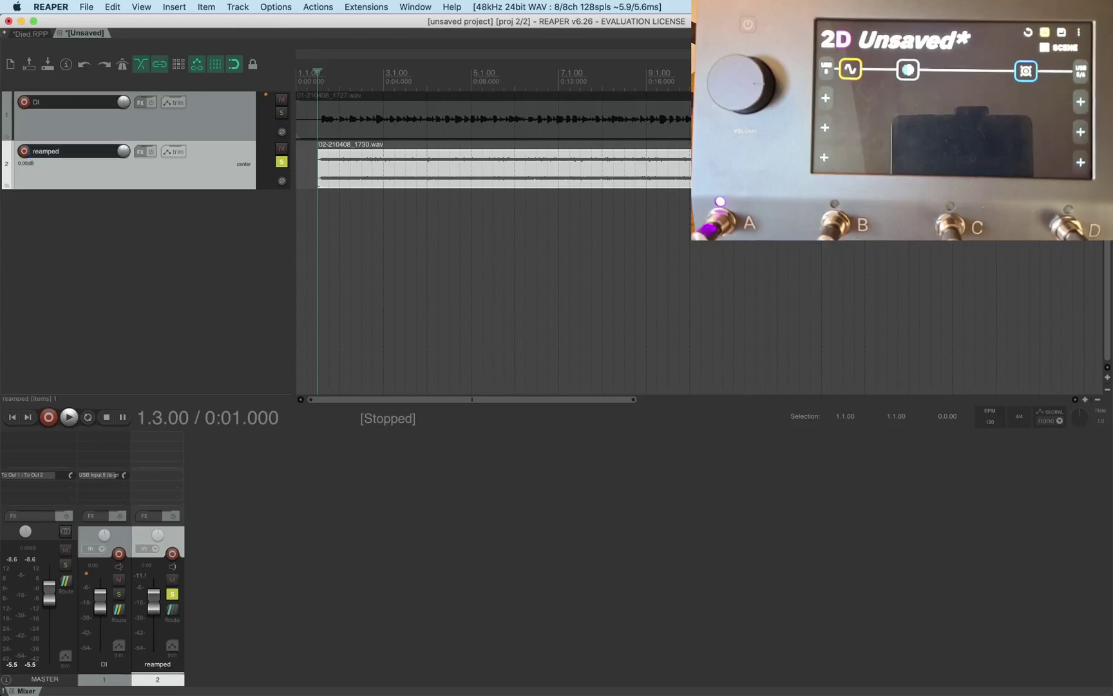